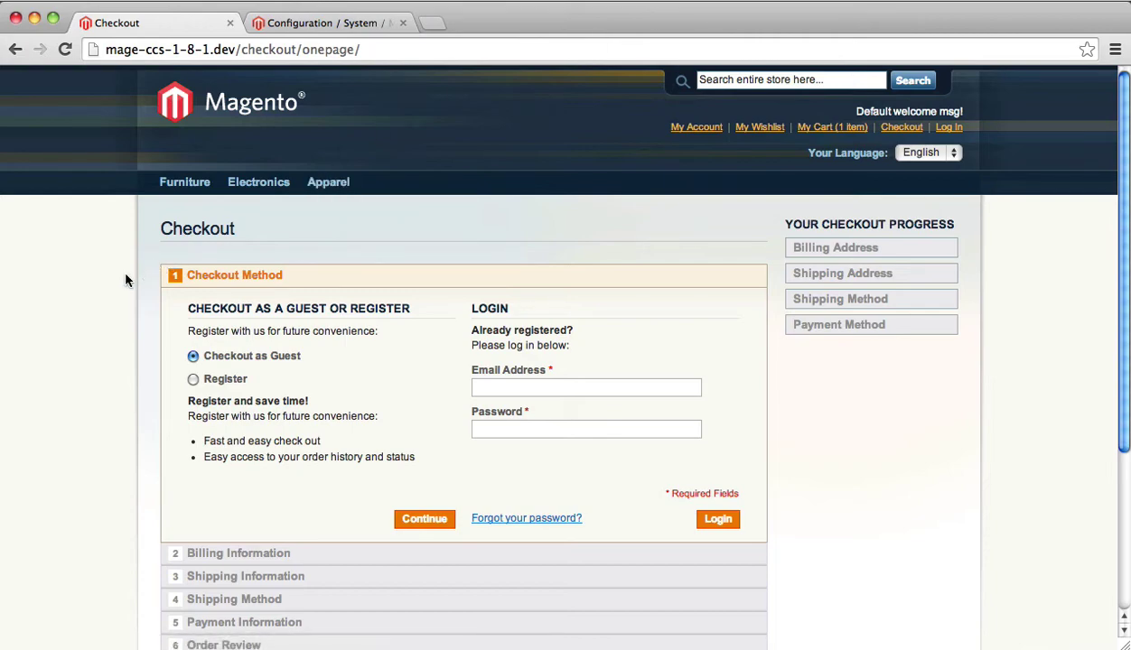
- Under Sales > Checkout, set Extra Checkout Step Enabled to Yes and save the configuration
scroll(125, 280, "down", 3)
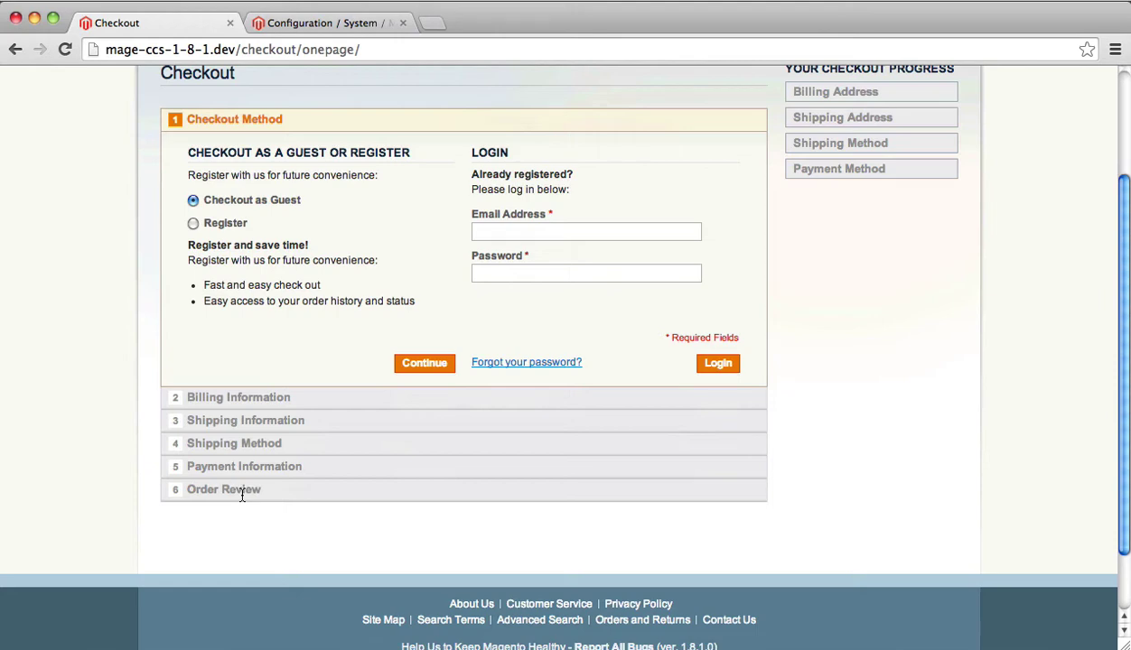
left_click(312, 25)
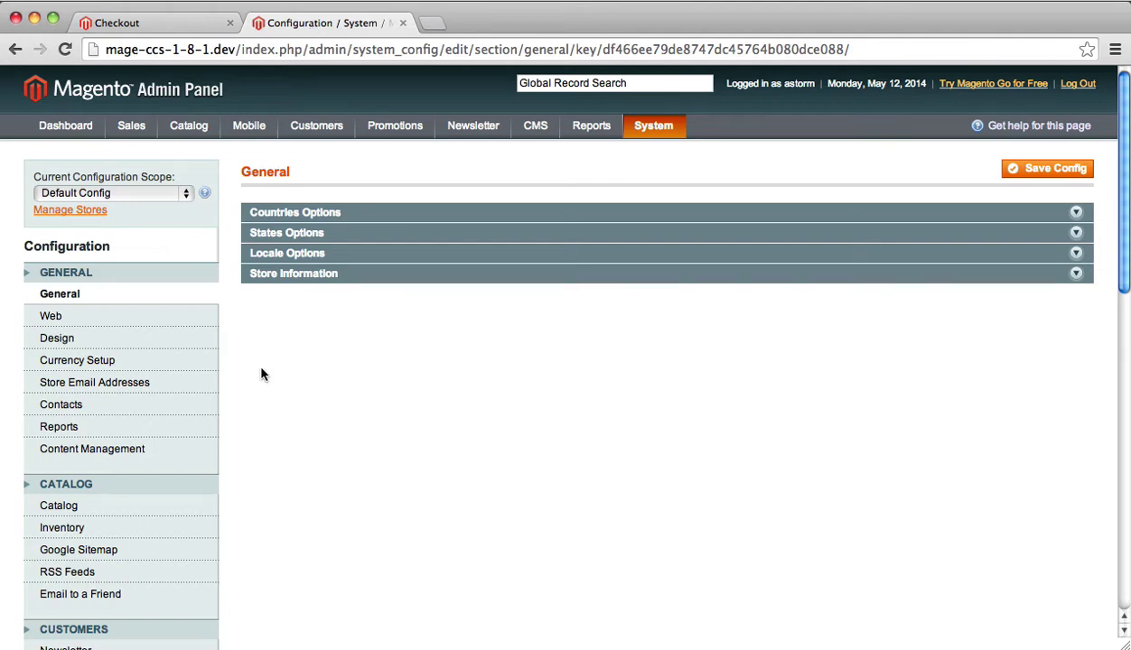
scroll(262, 374, "down", 5)
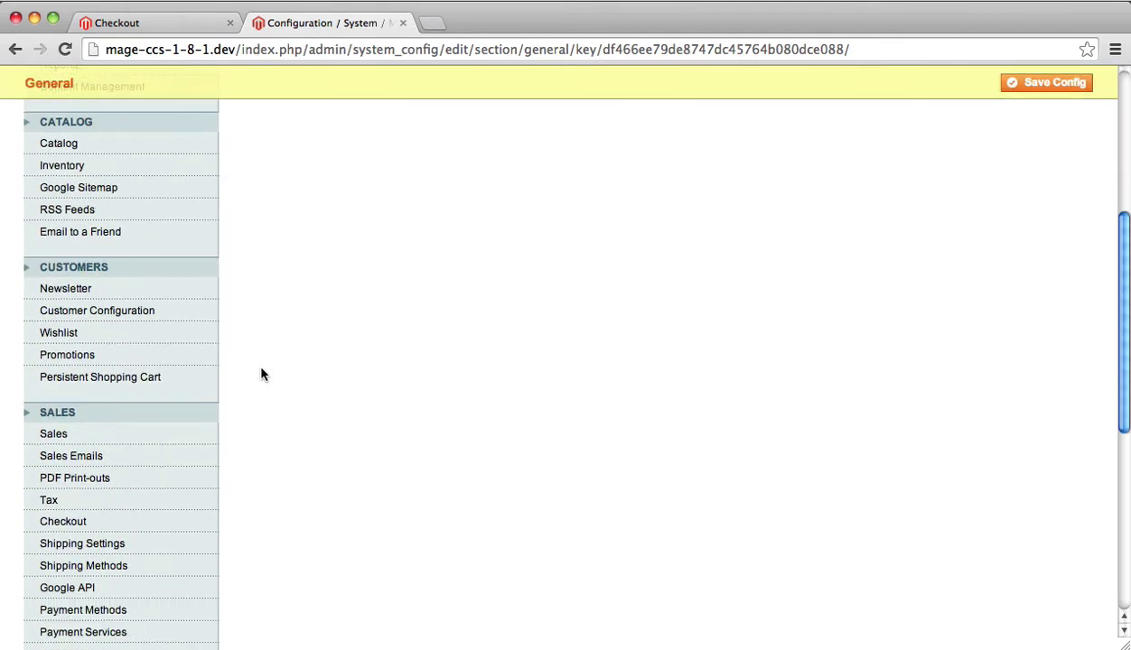
scroll(262, 374, "down", 3)
left_click(122, 261)
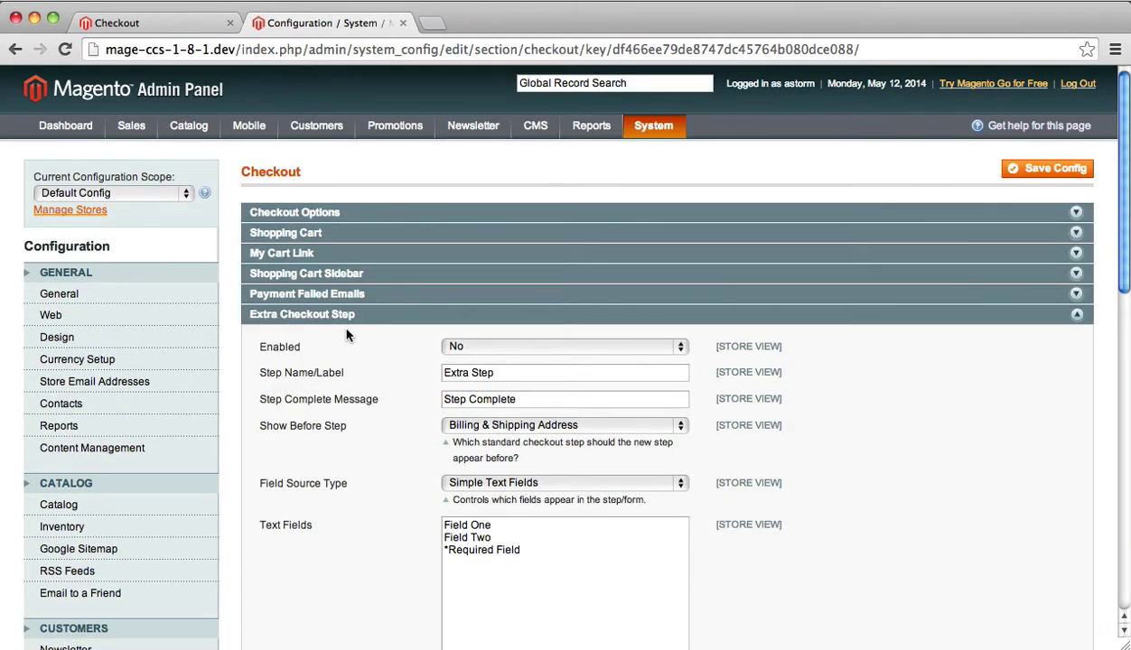
left_click(457, 344)
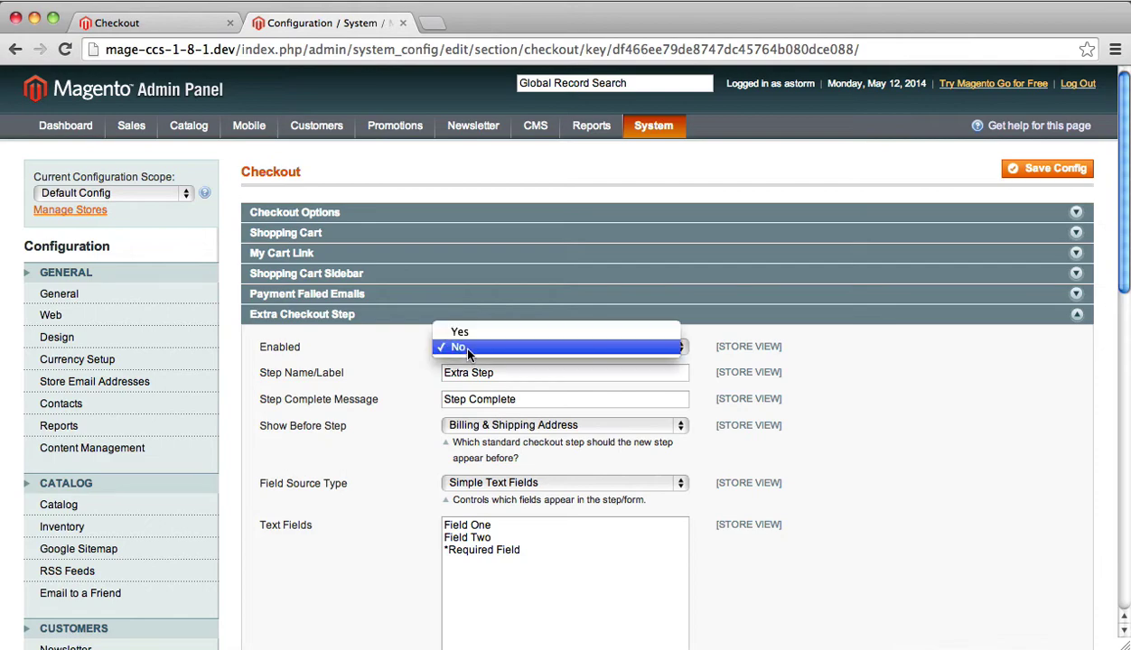
left_click(479, 331)
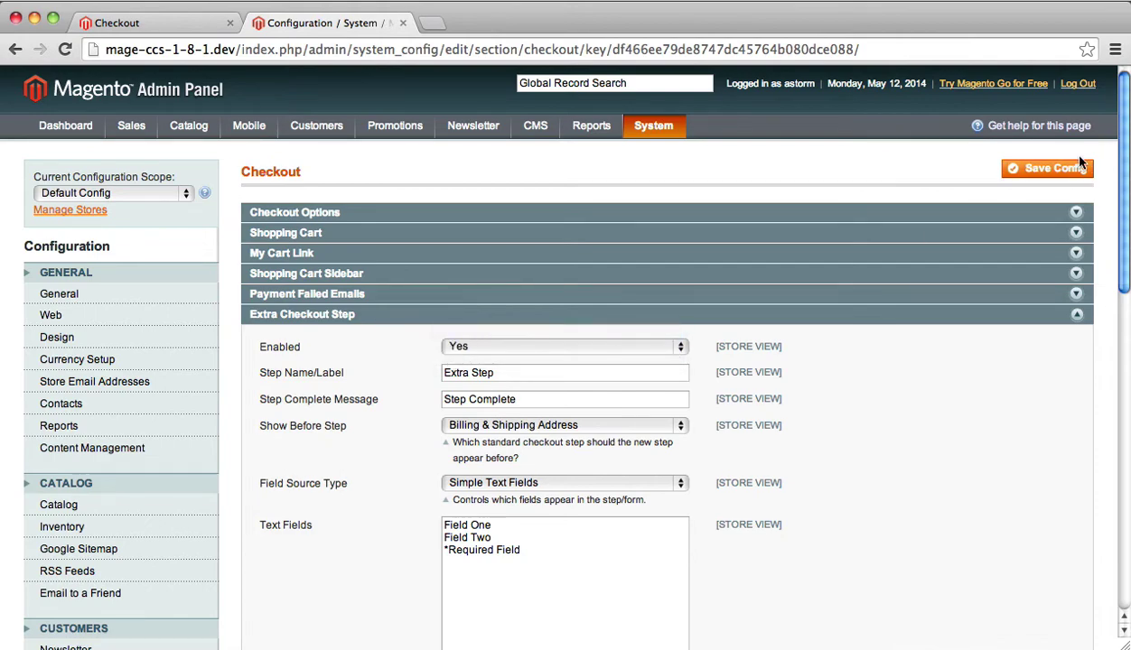
left_click(1053, 171)
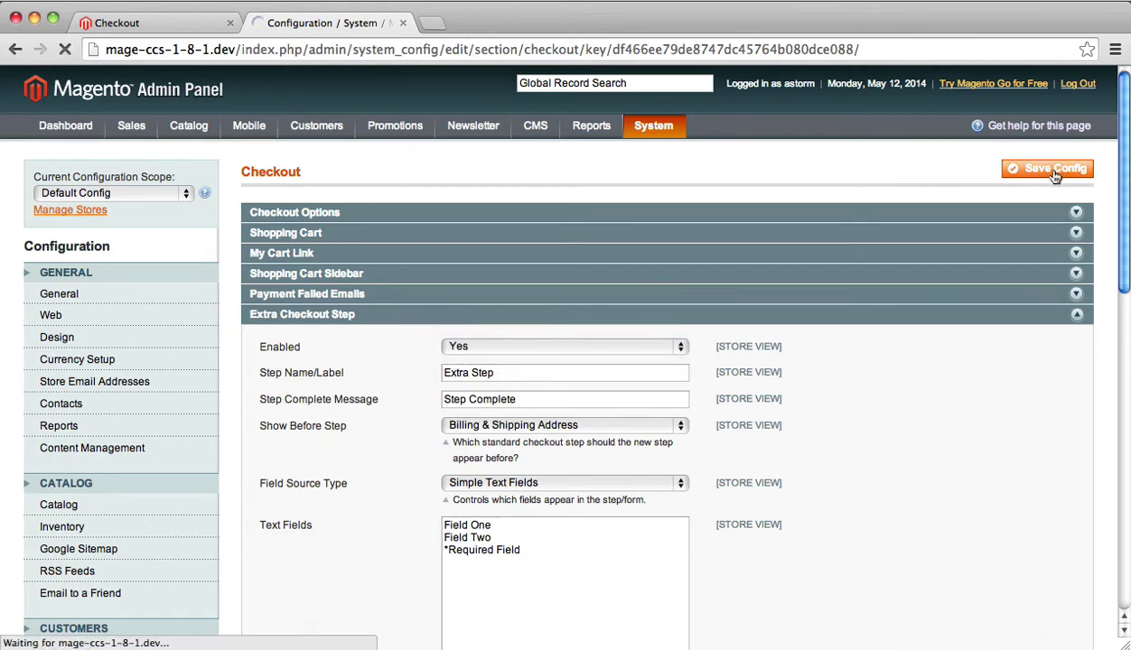
- Reload the storefront checkout as a guest and submit the Extra Step with sample text in all three fields
left_click(129, 27)
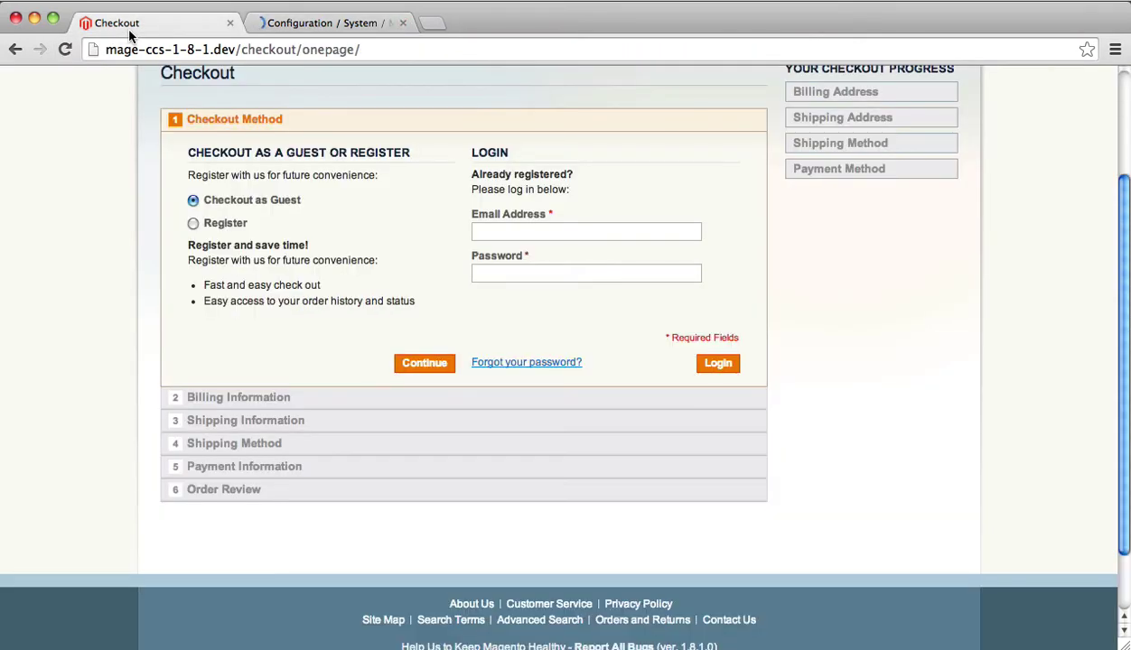
key("super+r")
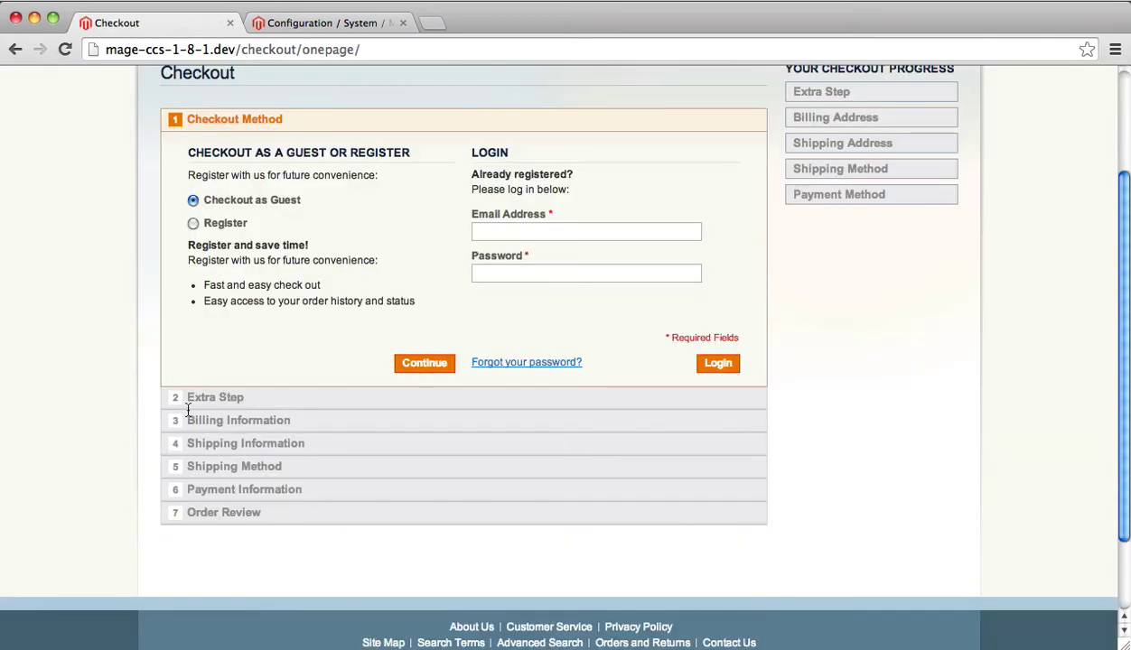
left_click(428, 362)
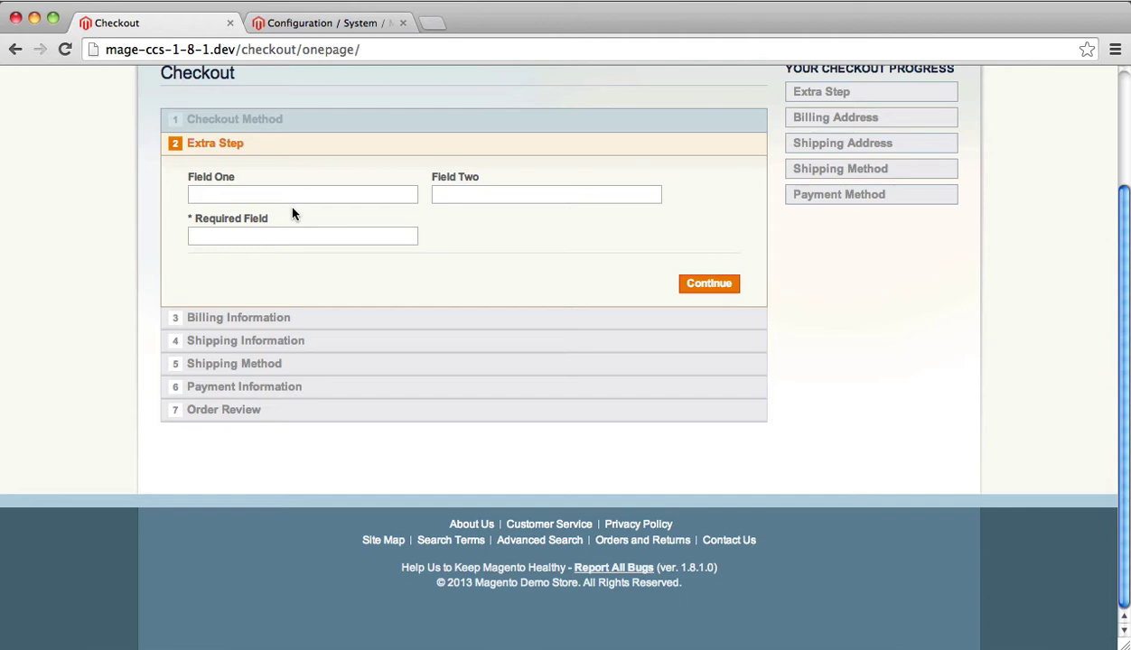
left_click(292, 198)
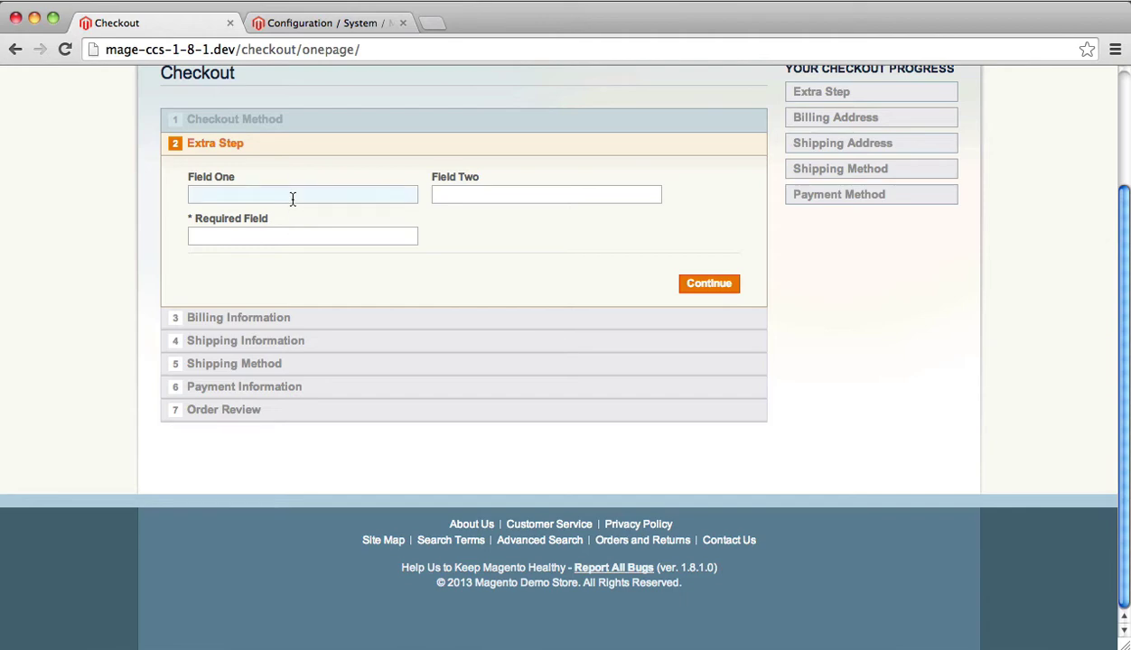
type("kjhkj")
left_click(437, 193)
type("knlkj")
left_click(353, 237)
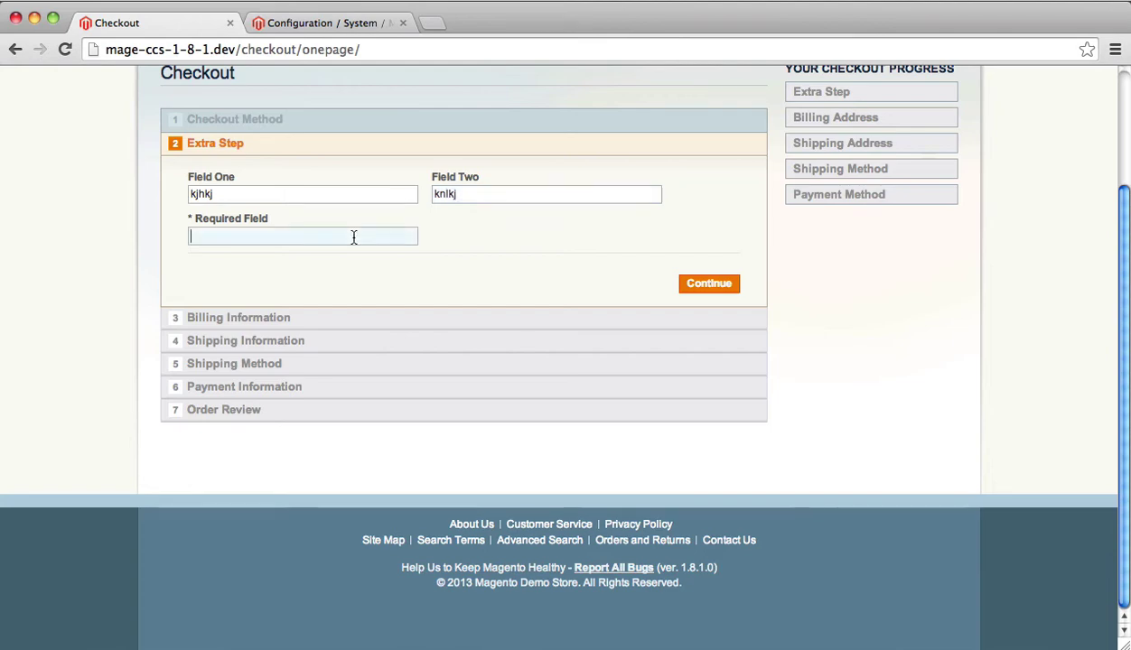
type("kjhkhj")
left_click(711, 284)
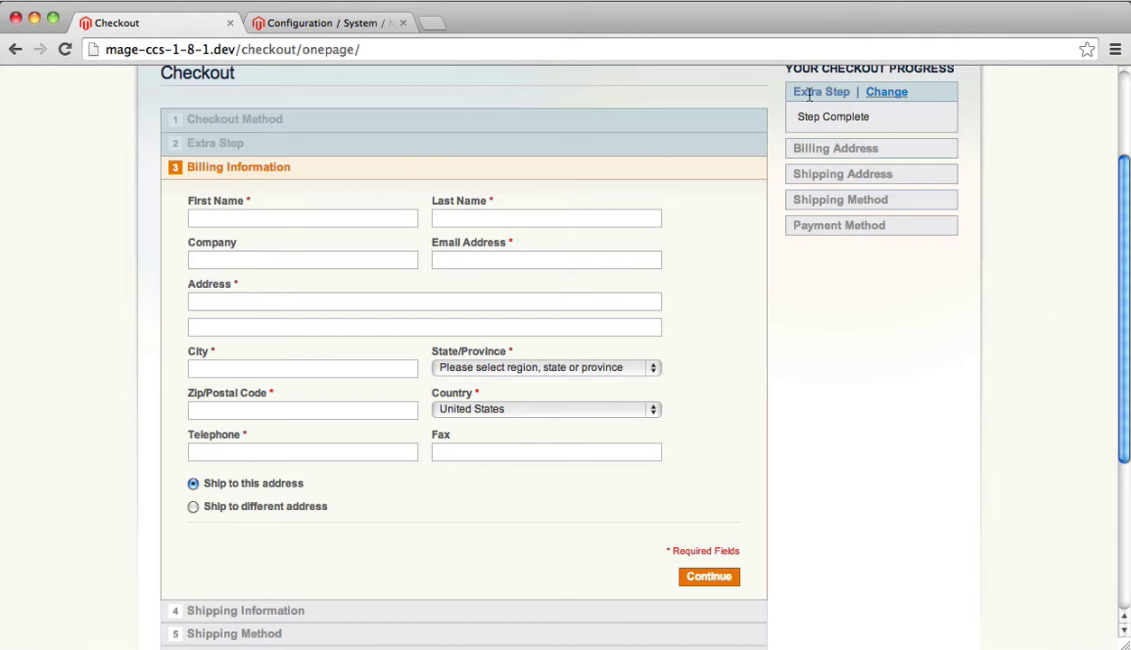
- Reopen the Extra Step and clear Field One, Field Two and the Required Field
scroll(810, 94, "up", 2)
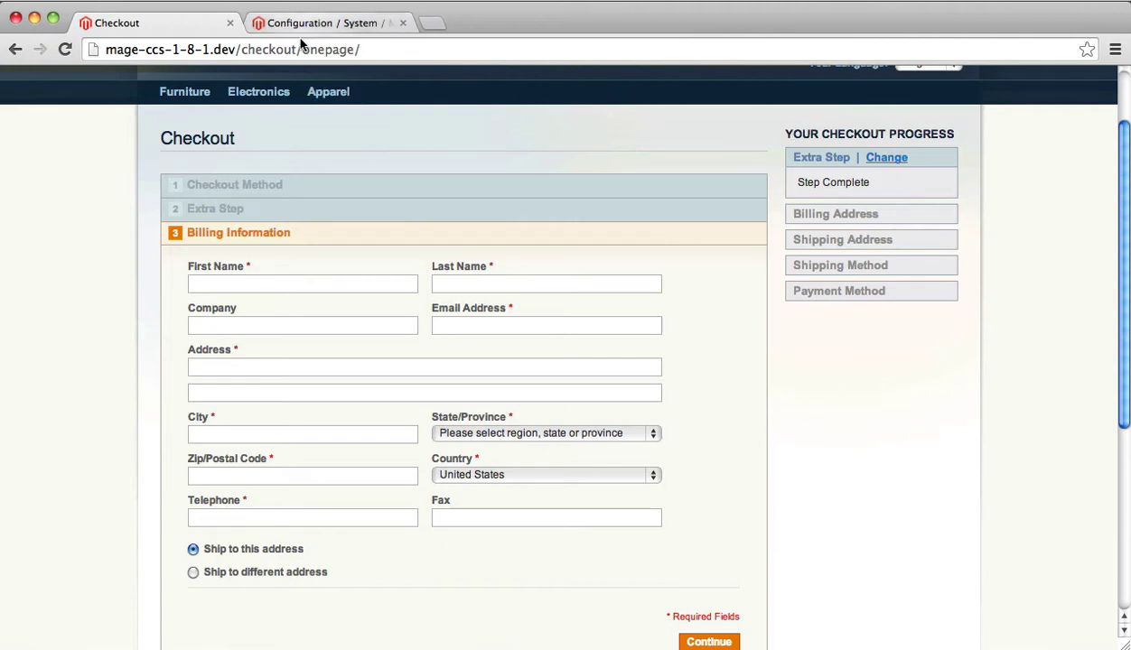
left_click(226, 208)
key("Tab")
key("BackSpace")
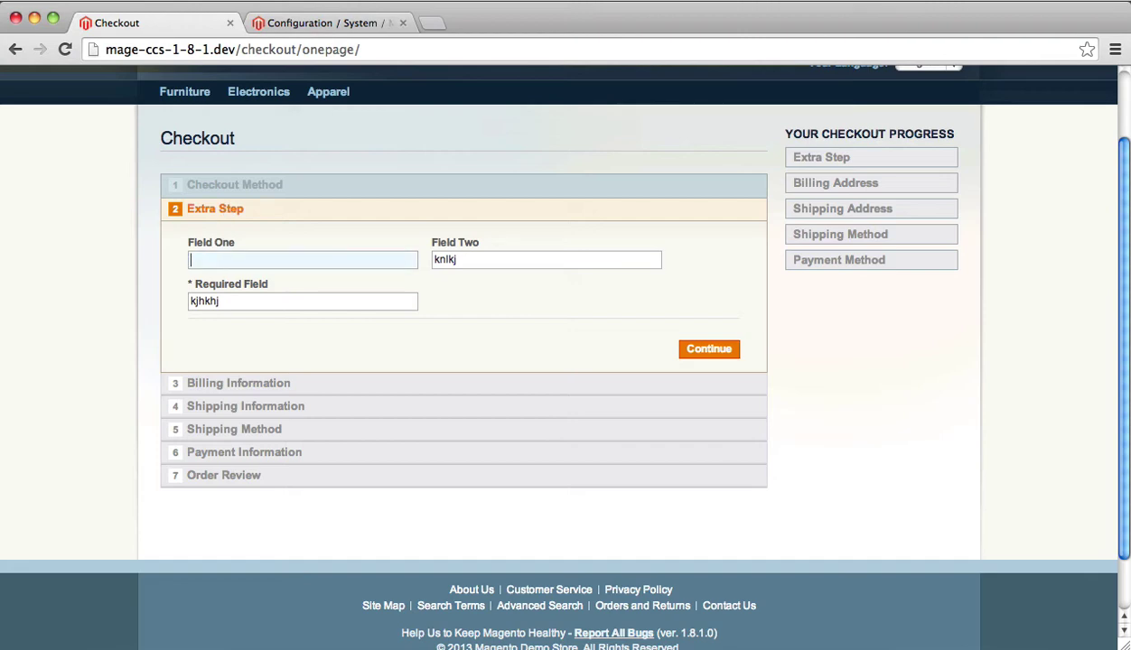
key("Tab")
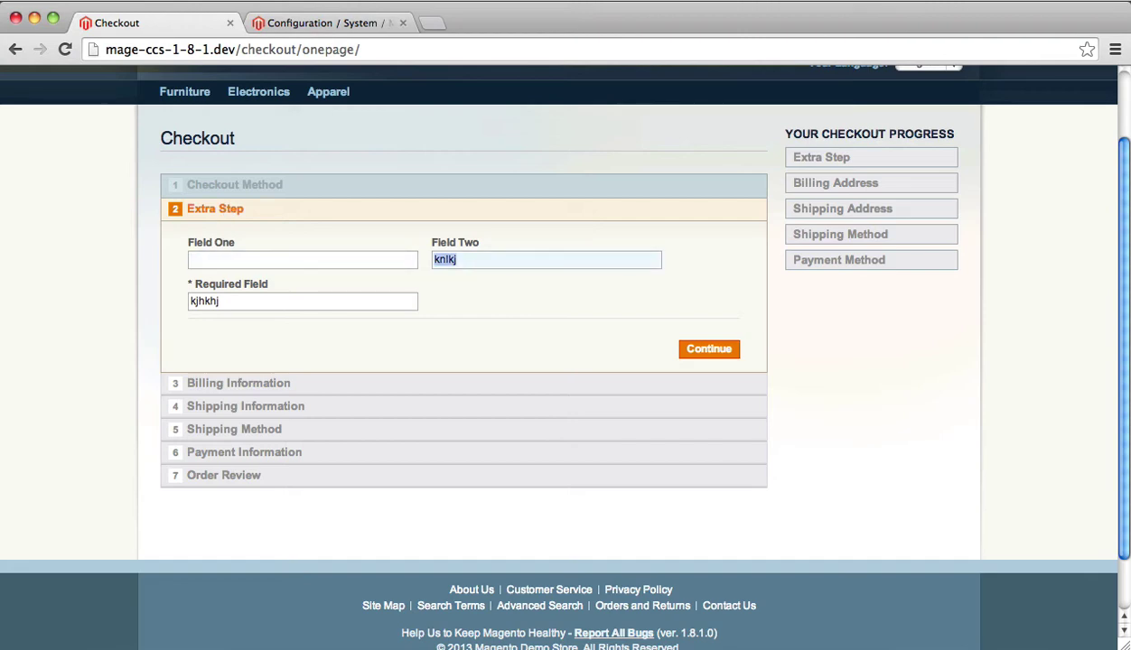
key("BackSpace")
key("Tab")
key("BackSpace")
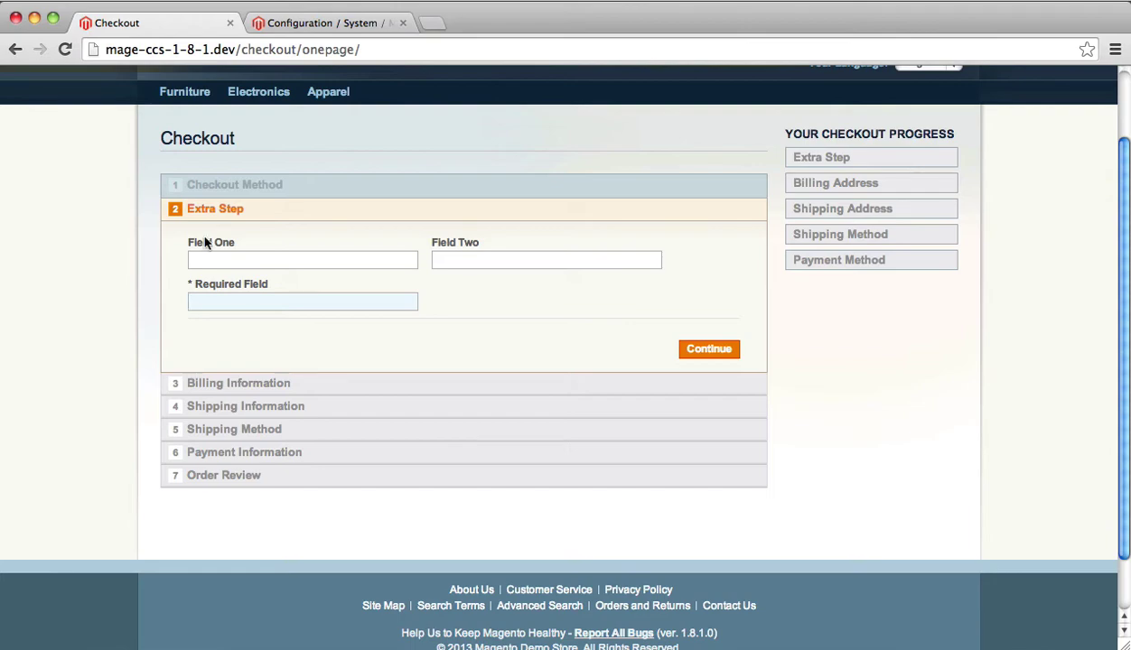
- Rename the extra checkout step to 'Great Step' and change its completion message to 'Step Done'
left_click(290, 23)
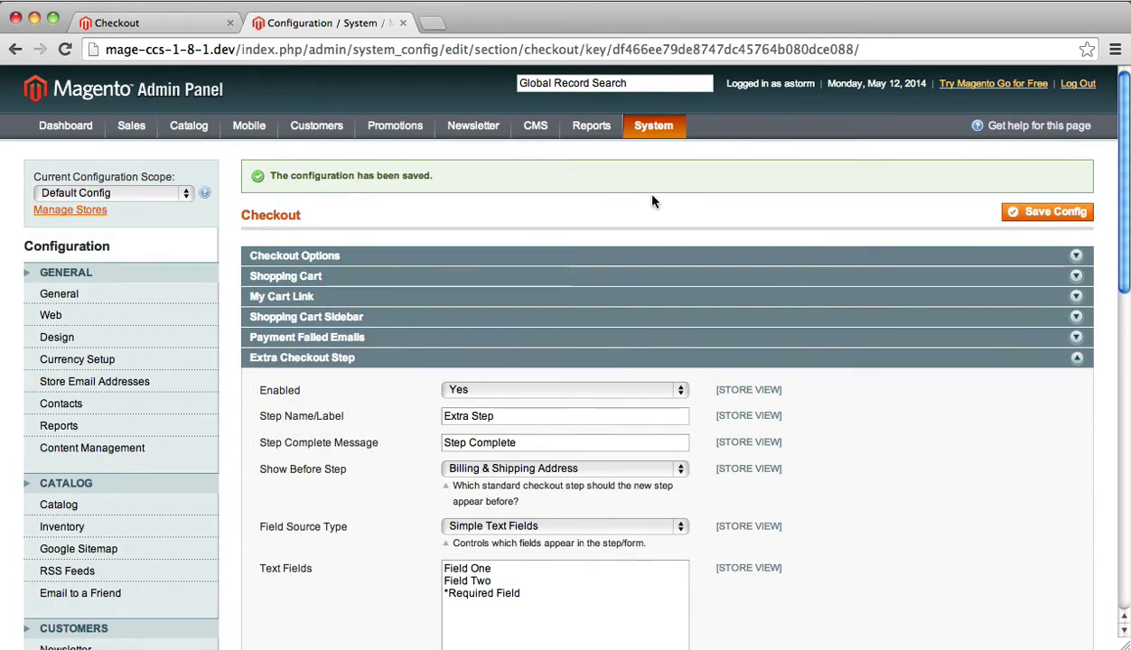
scroll(654, 201, "down", 3)
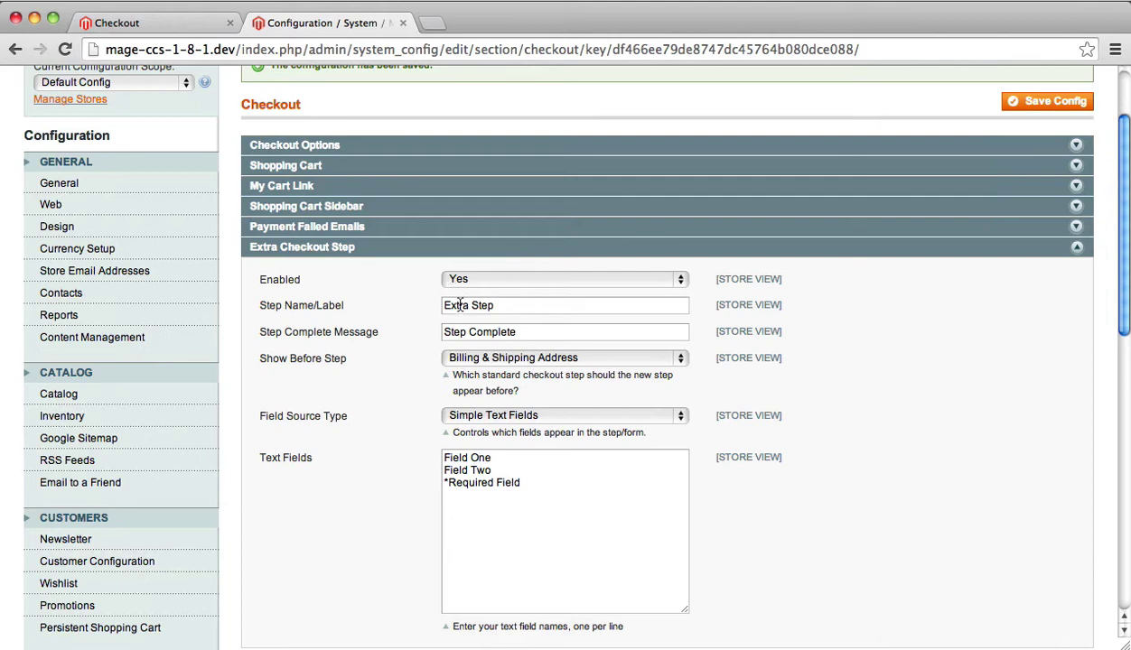
triple_click(459, 306)
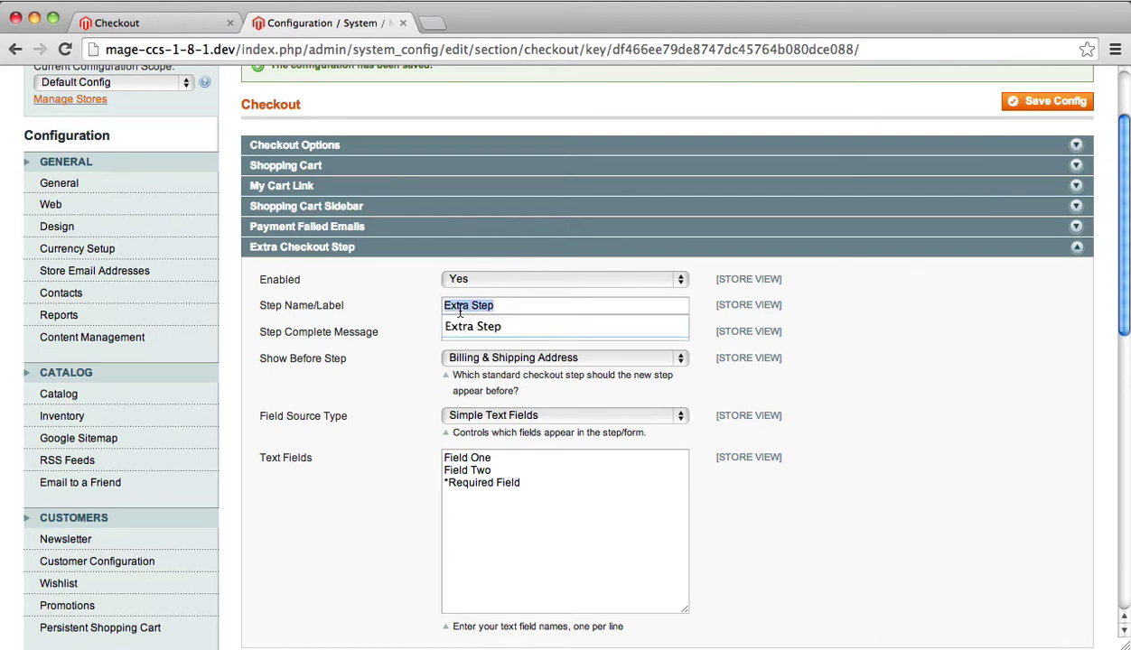
type("Great Step")
key("Tab")
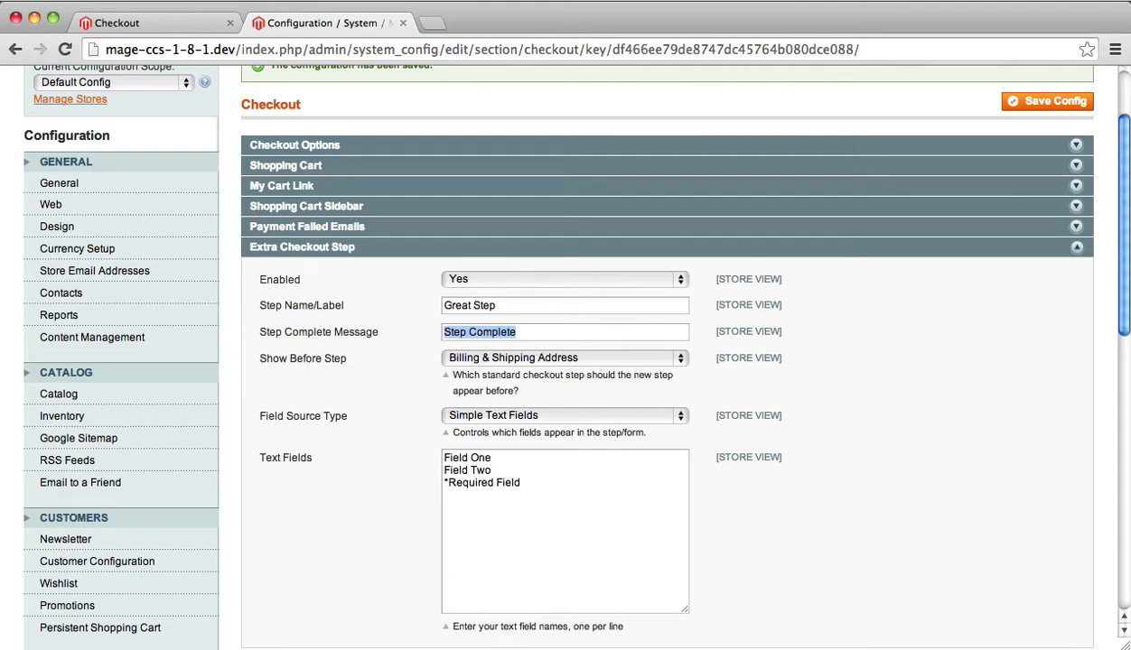
key("Right")
key("BackSpace")
key("BackSpace")
key("BackSpace")
key("BackSpace")
key("BackSpace")
key("BackSpace")
key("BackSpace")
key("BackSpace")
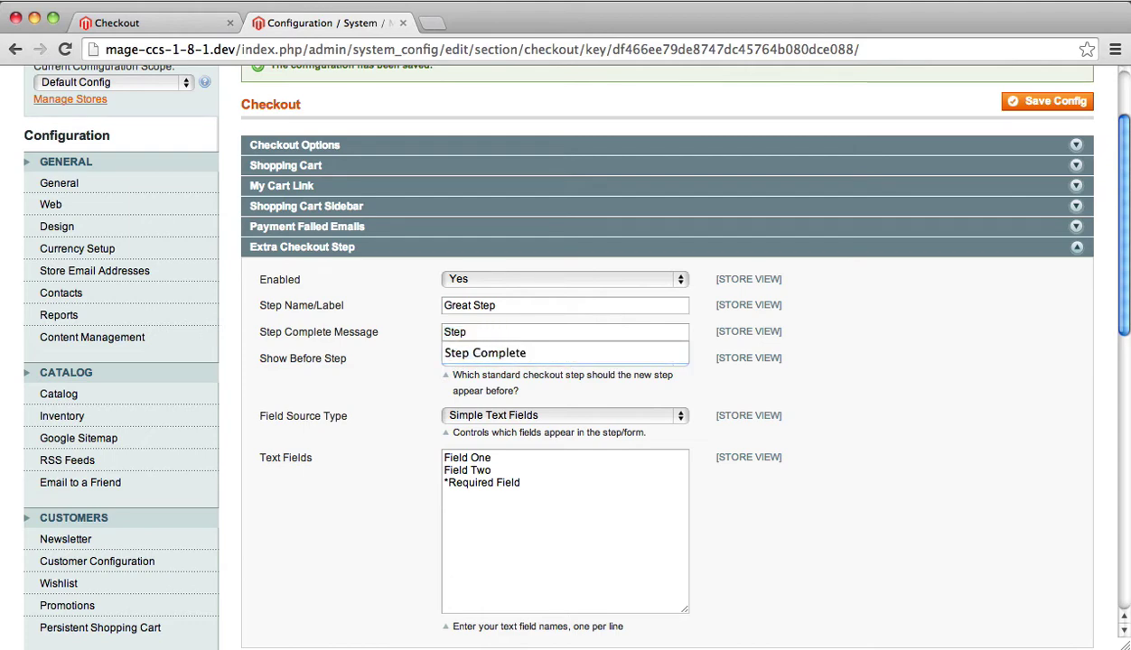
type("Done")
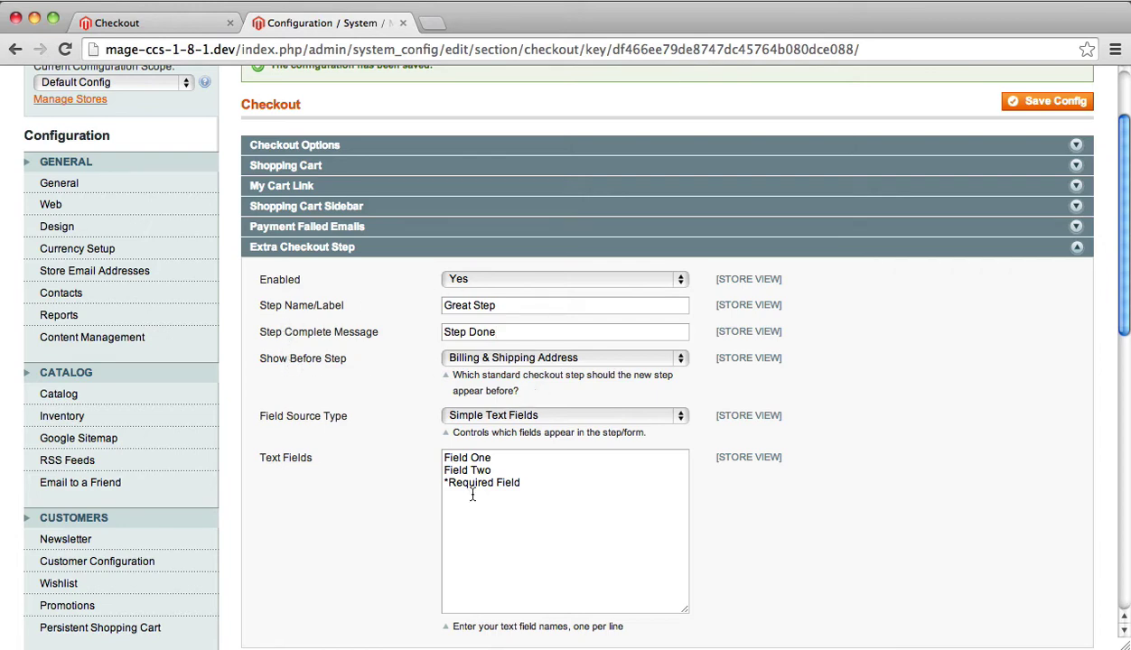
- Add 'Field New' as a fourth text field and save the configuration
key("Return")
type("Field New")
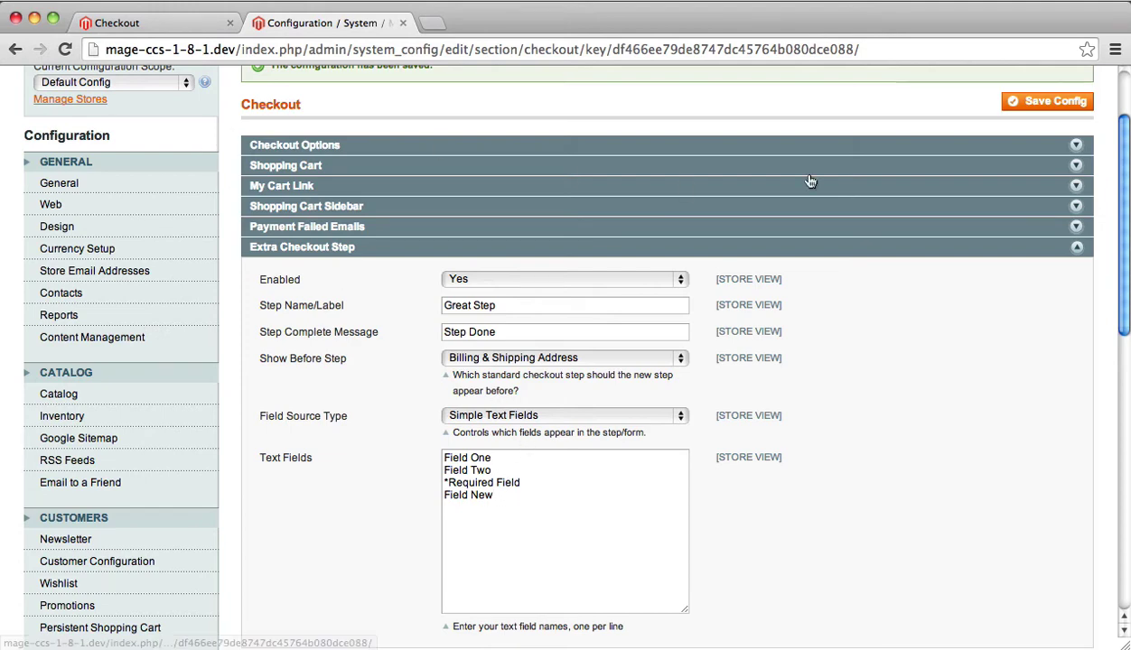
left_click(1046, 108)
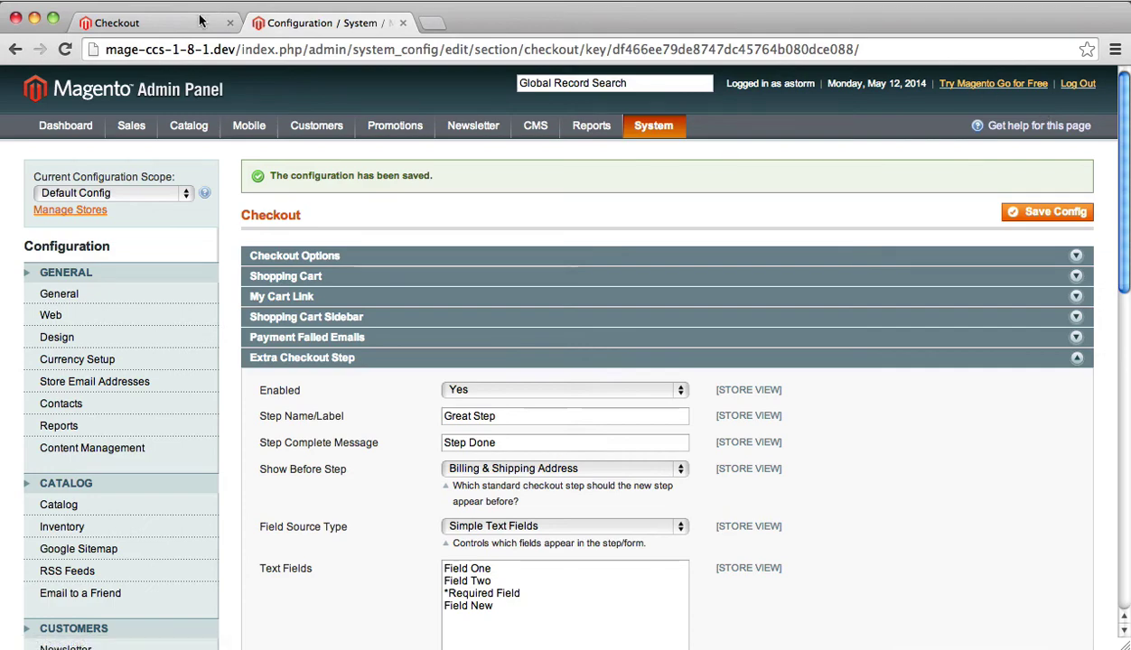
- Reload the guest checkout to confirm Great Step is step 2 with four fields, then go back to the admin configuration
left_click(200, 21)
key("super+r")
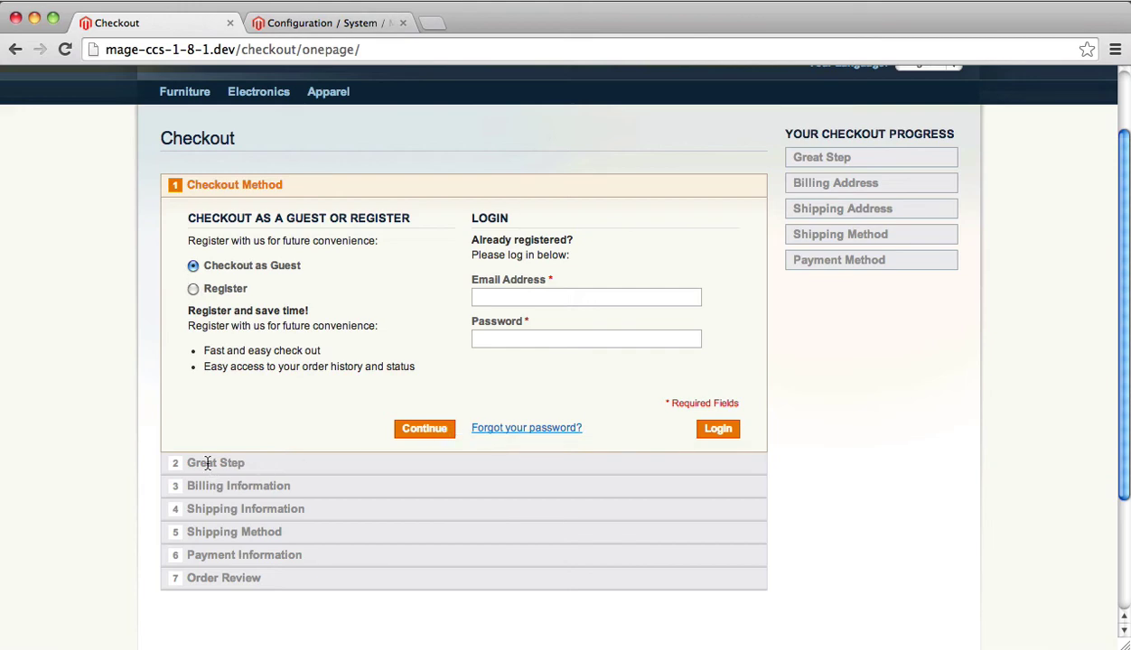
left_click(420, 428)
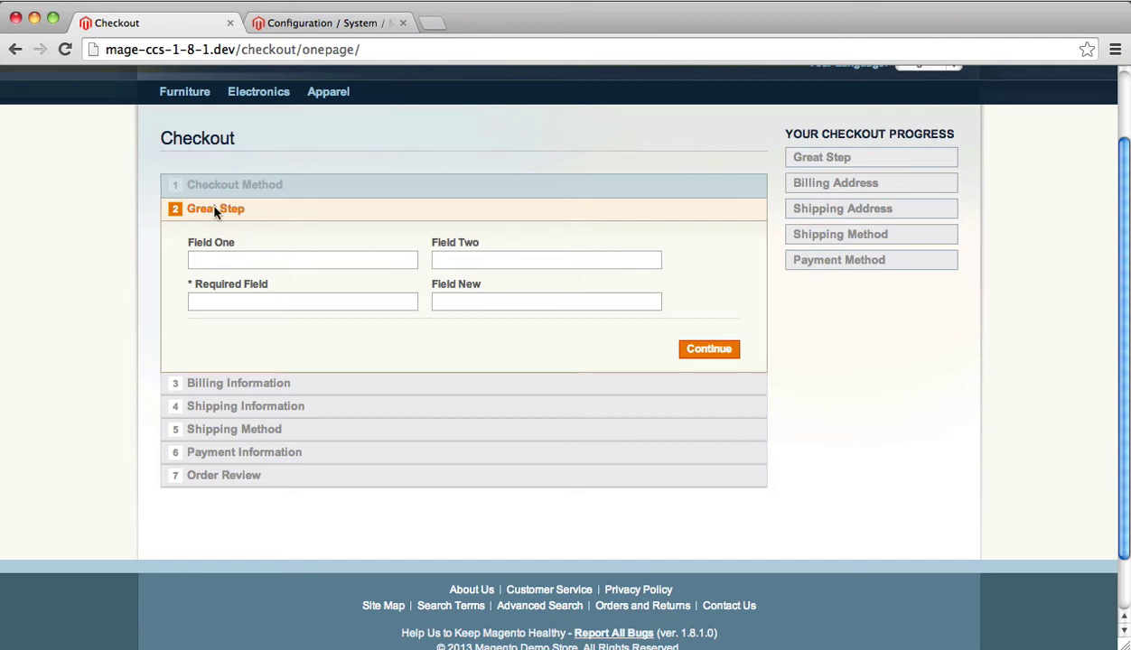
left_click(331, 22)
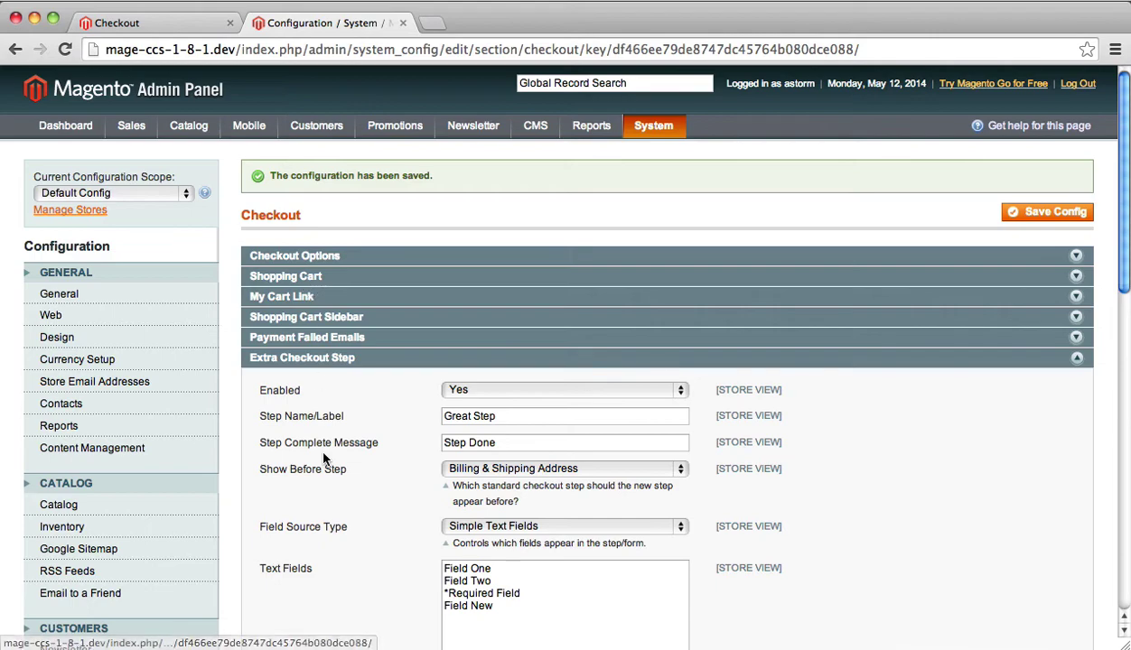
- Set Great Step's Show Before Step to Review and save the configuration
scroll(298, 456, "down", 1)
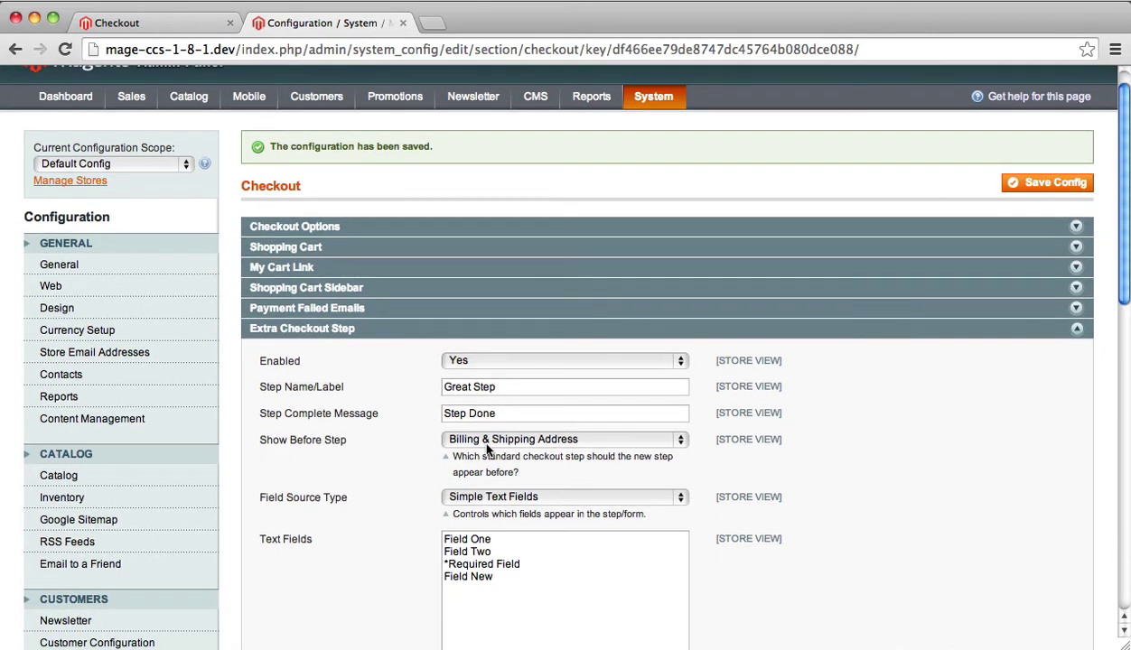
left_click(187, 22)
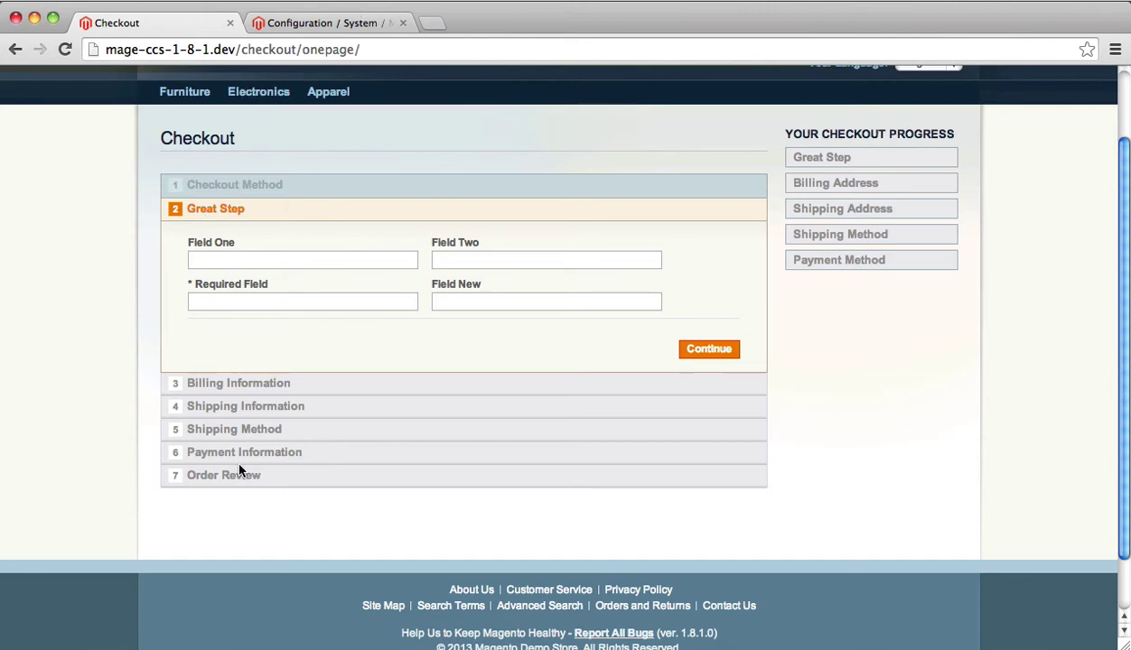
left_click(327, 23)
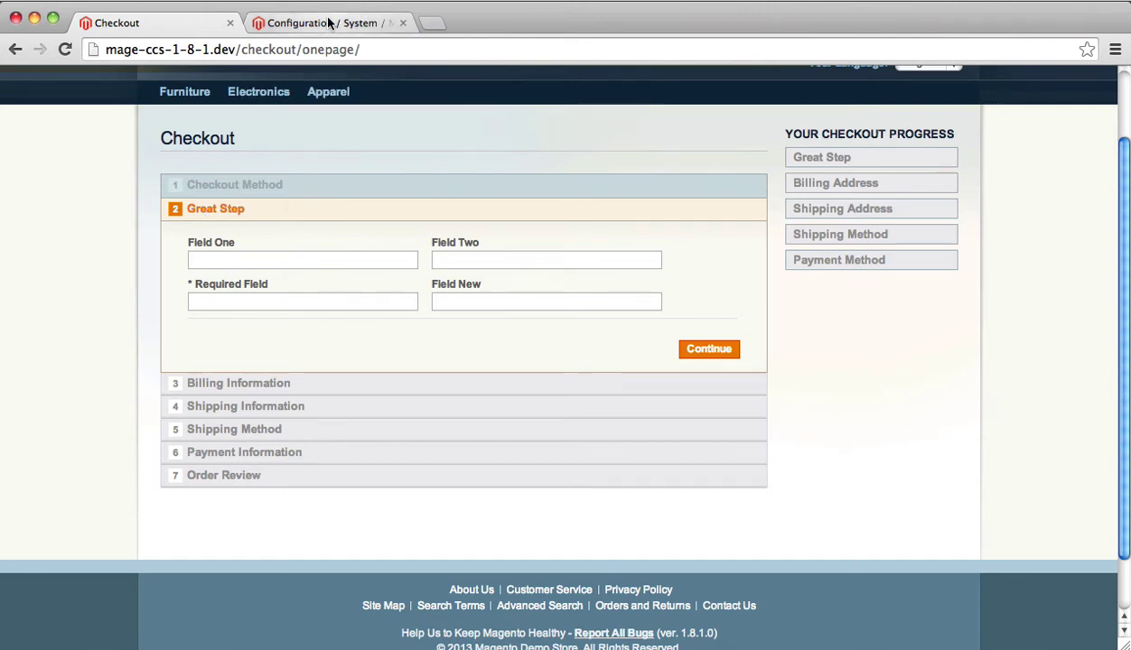
left_click(524, 437)
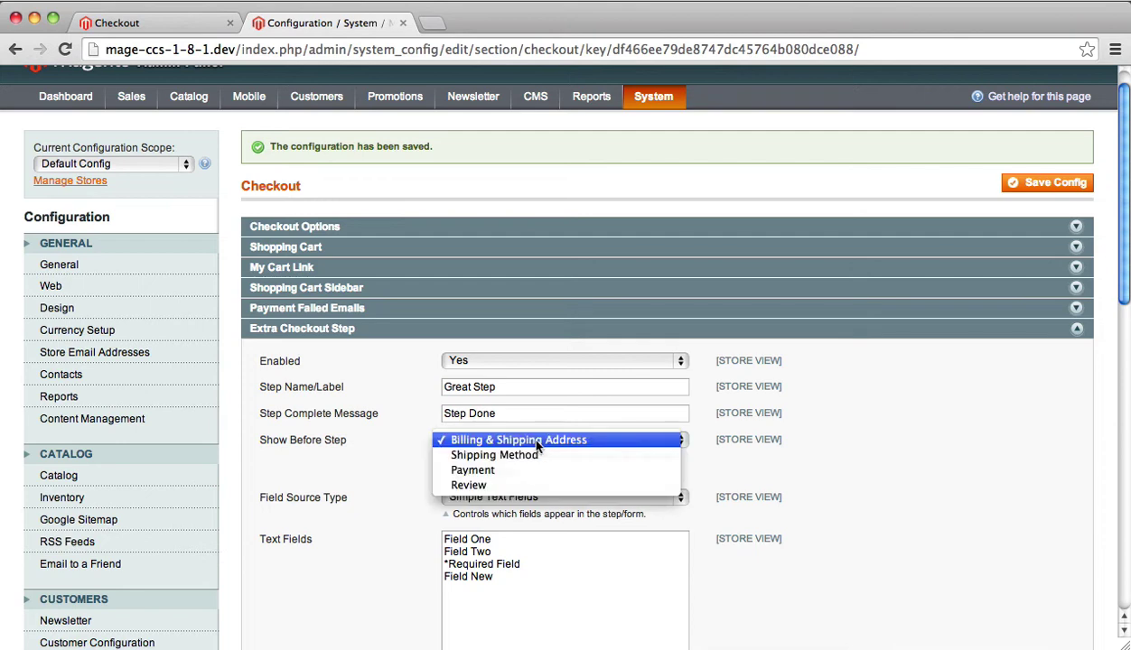
left_click(492, 485)
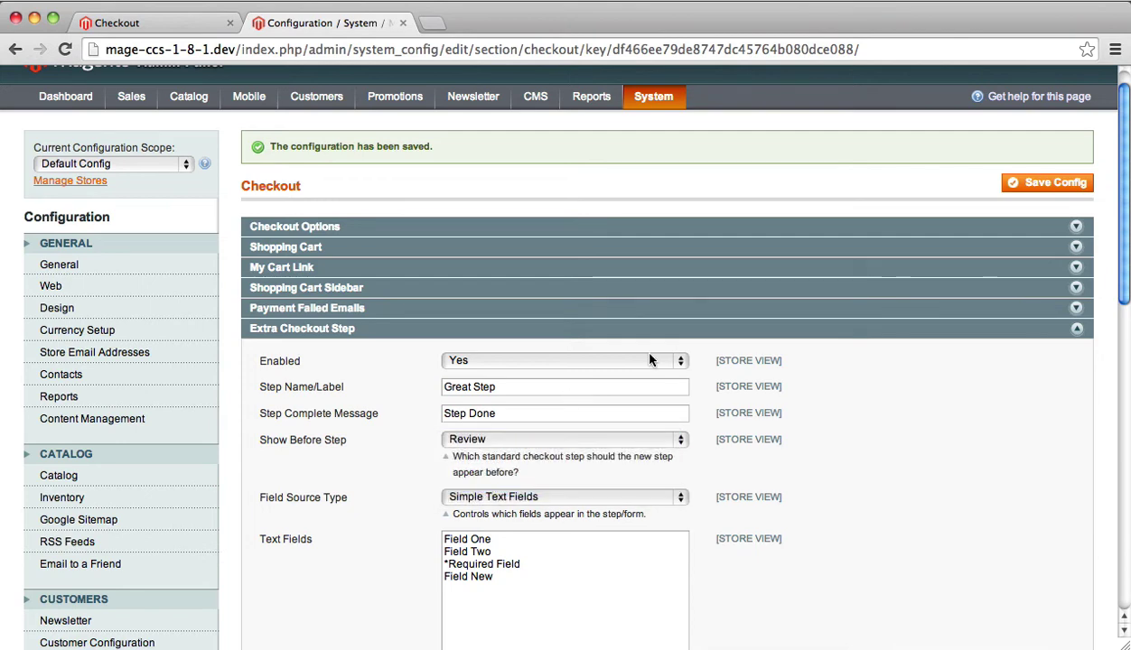
left_click(1054, 181)
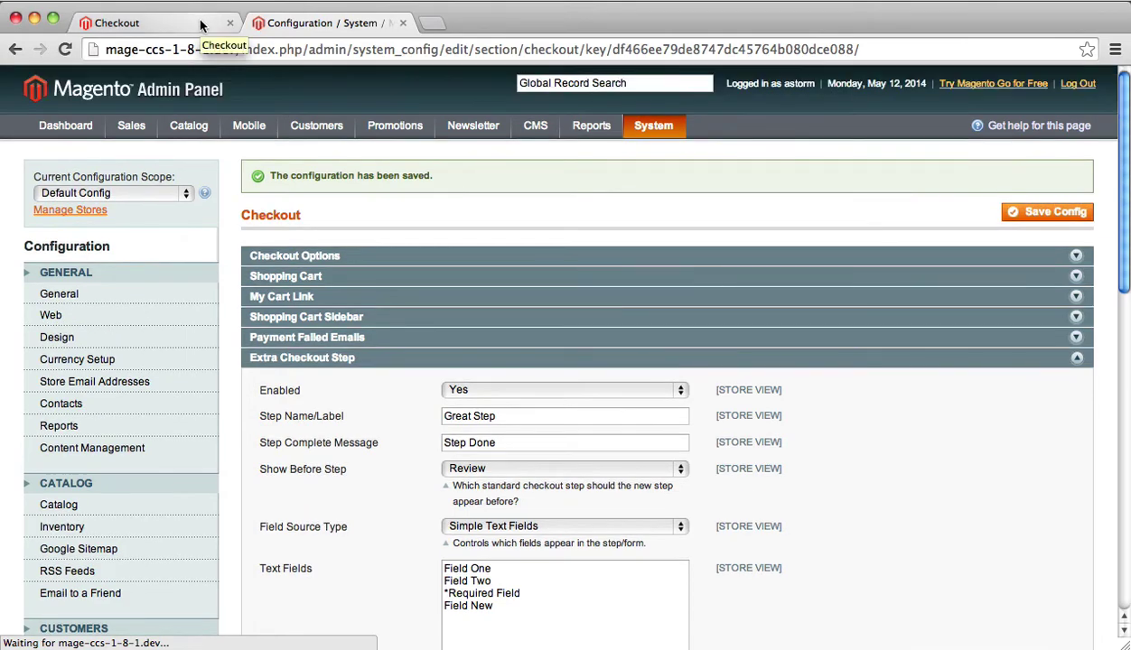
left_click(200, 24)
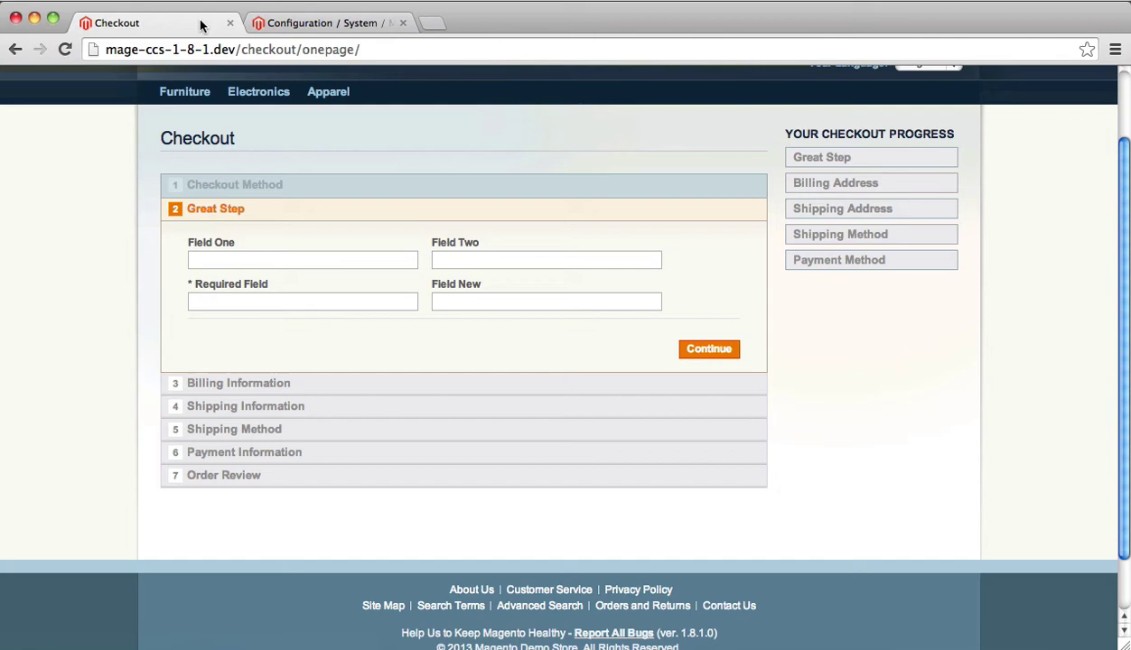
- Reload the guest checkout and verify Great Step now comes after Payment Information, just before Order Review
key("super+r")
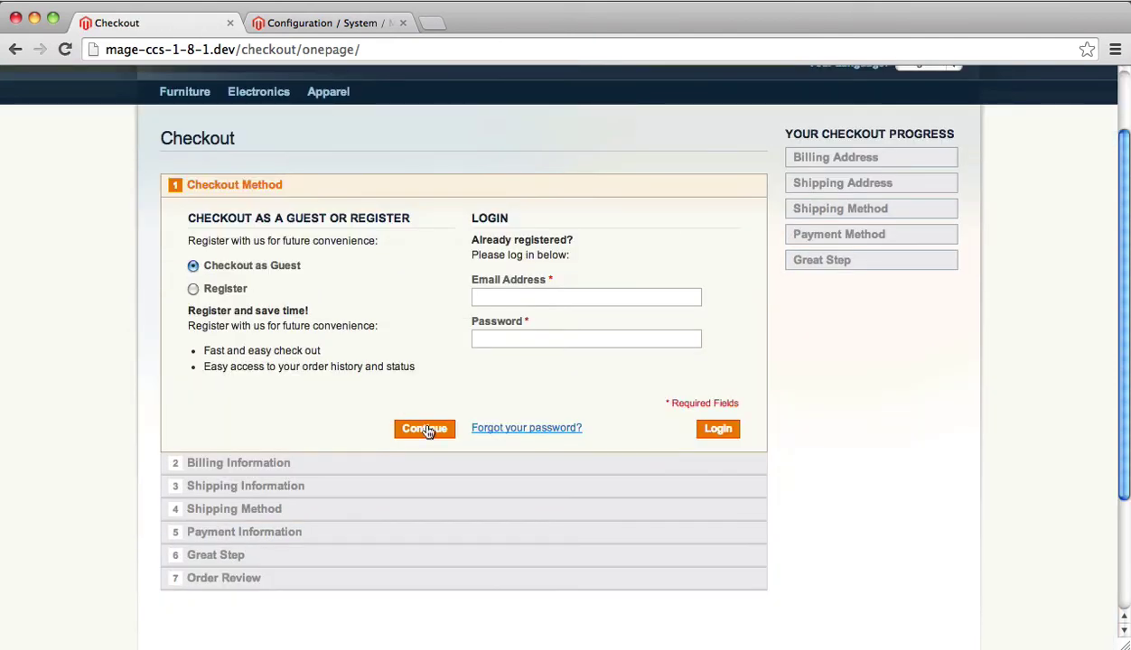
left_click(426, 430)
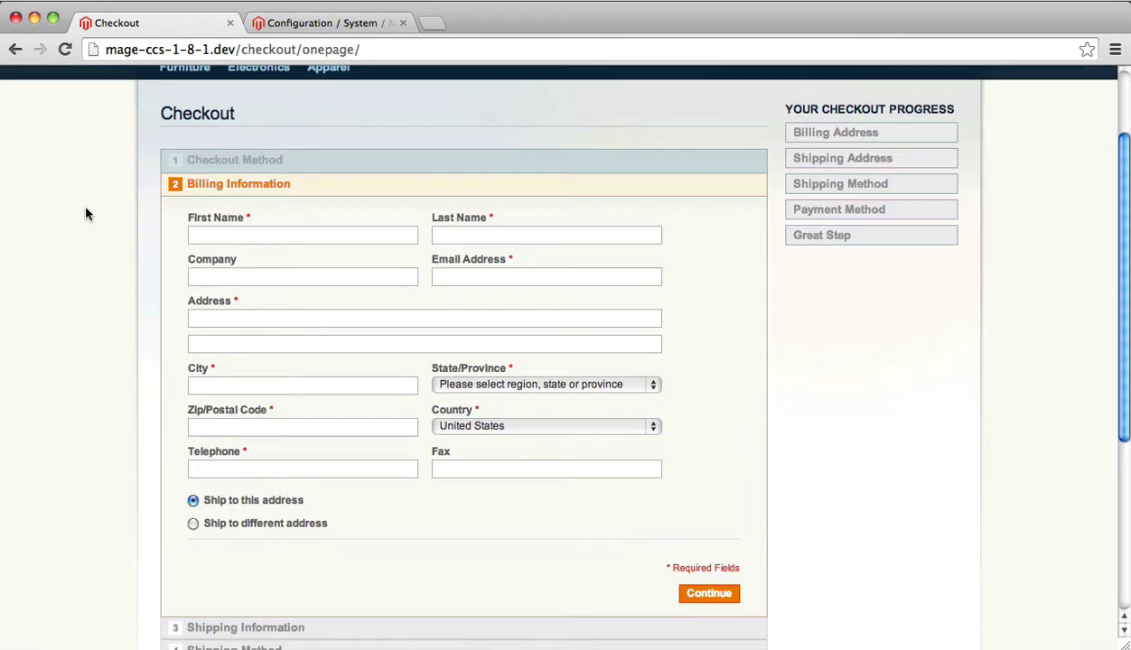
scroll(85, 212, "down", 5)
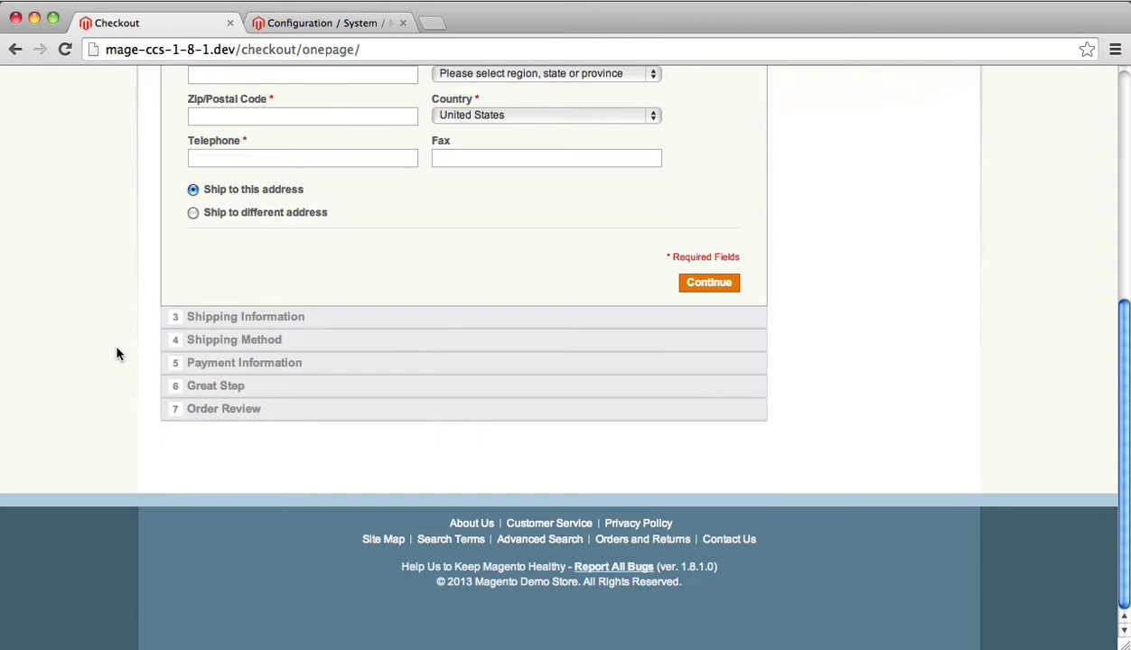
left_click(343, 22)
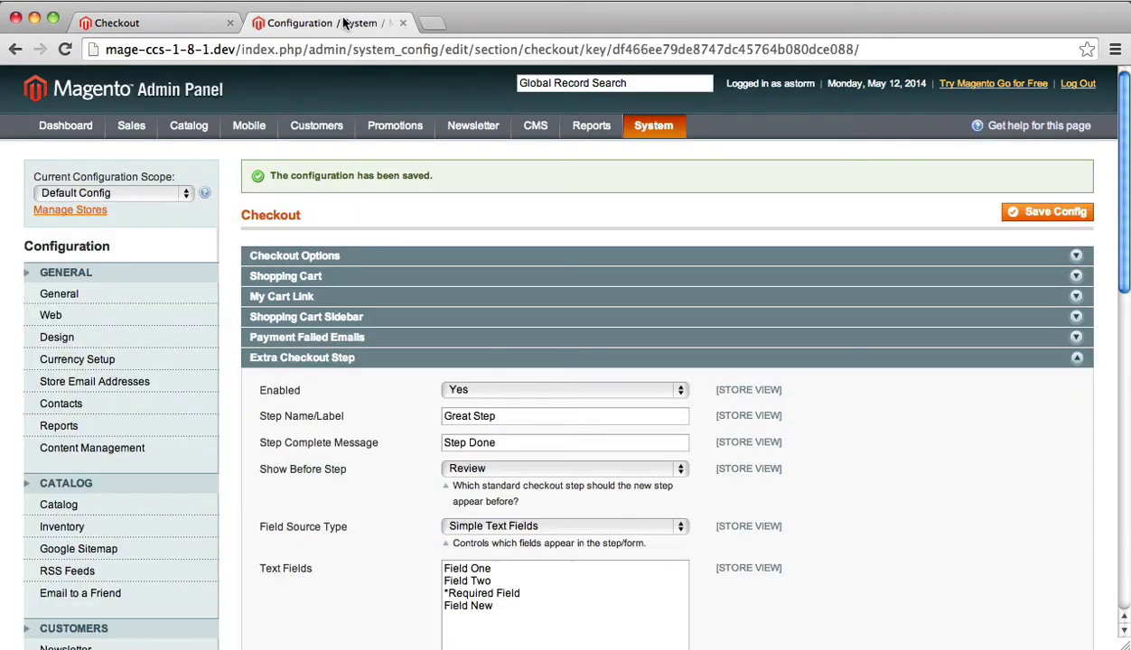
left_click(149, 21)
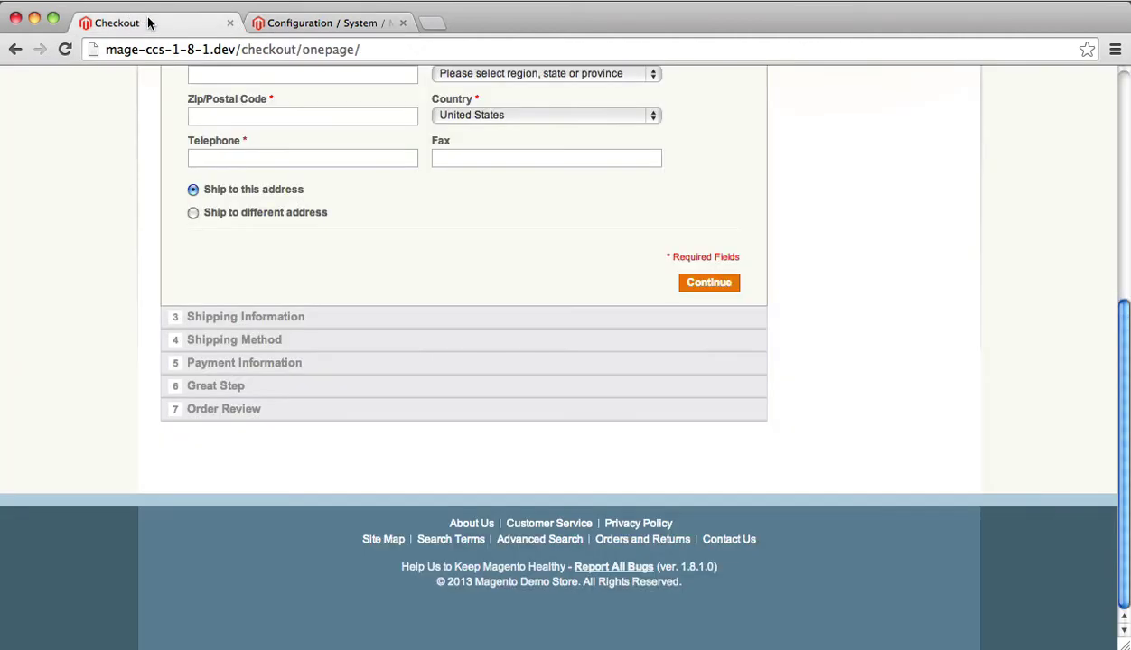
scroll(647, 318, "up", 10)
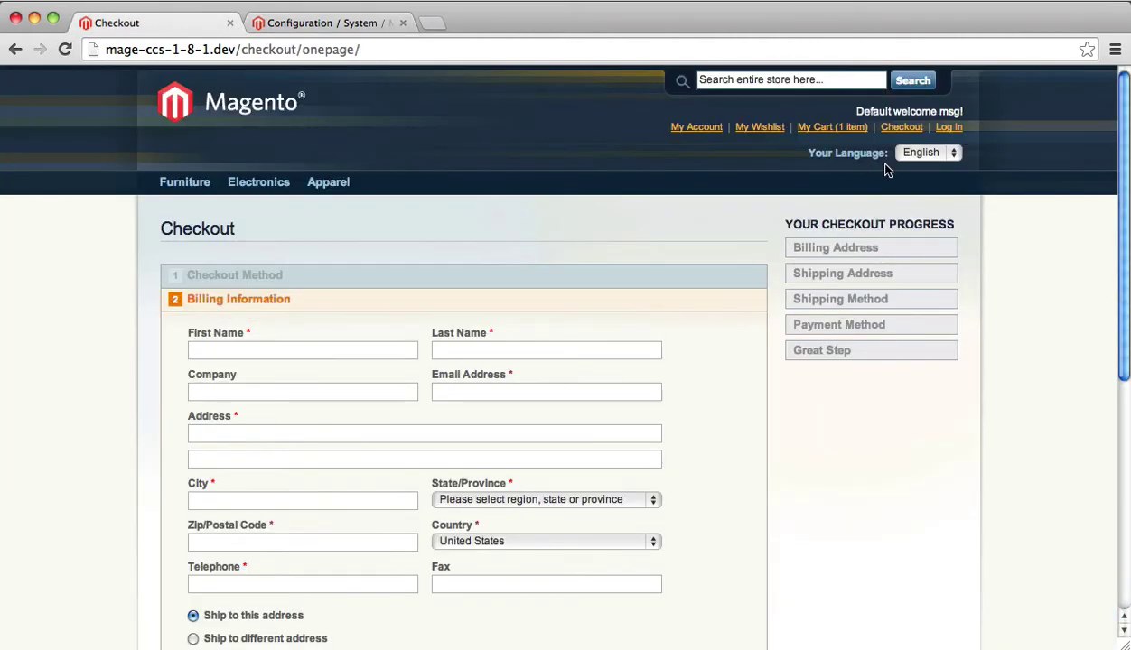
- From the cart, start Checkout with Multiple Addresses and log in with the customer's email and password
left_click(833, 128)
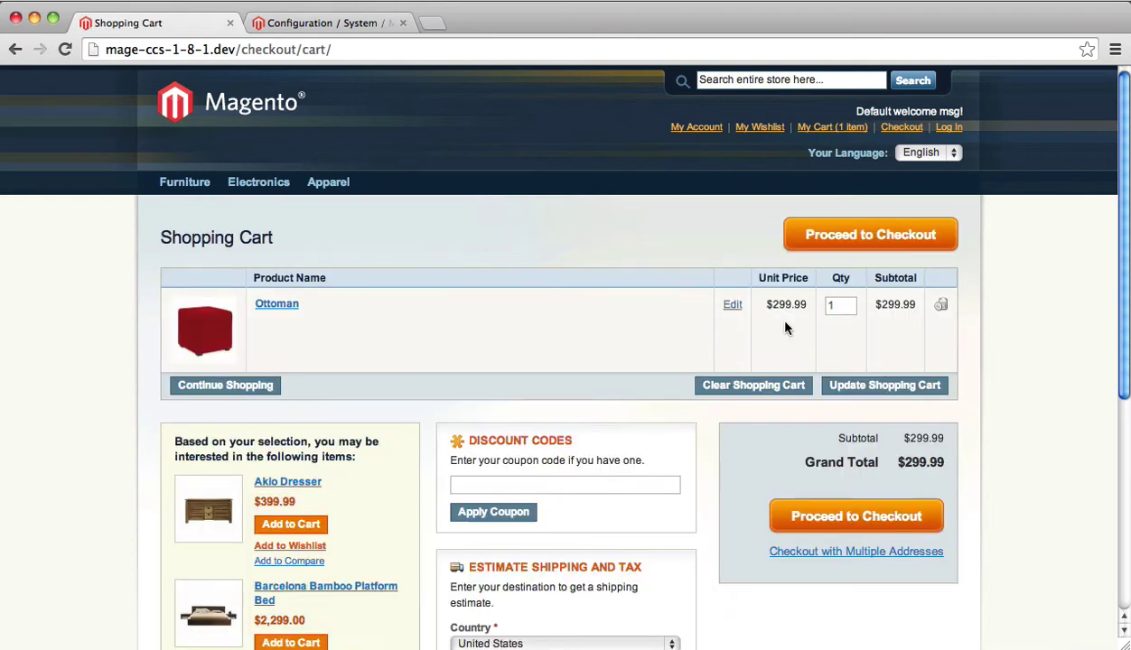
left_click(894, 558)
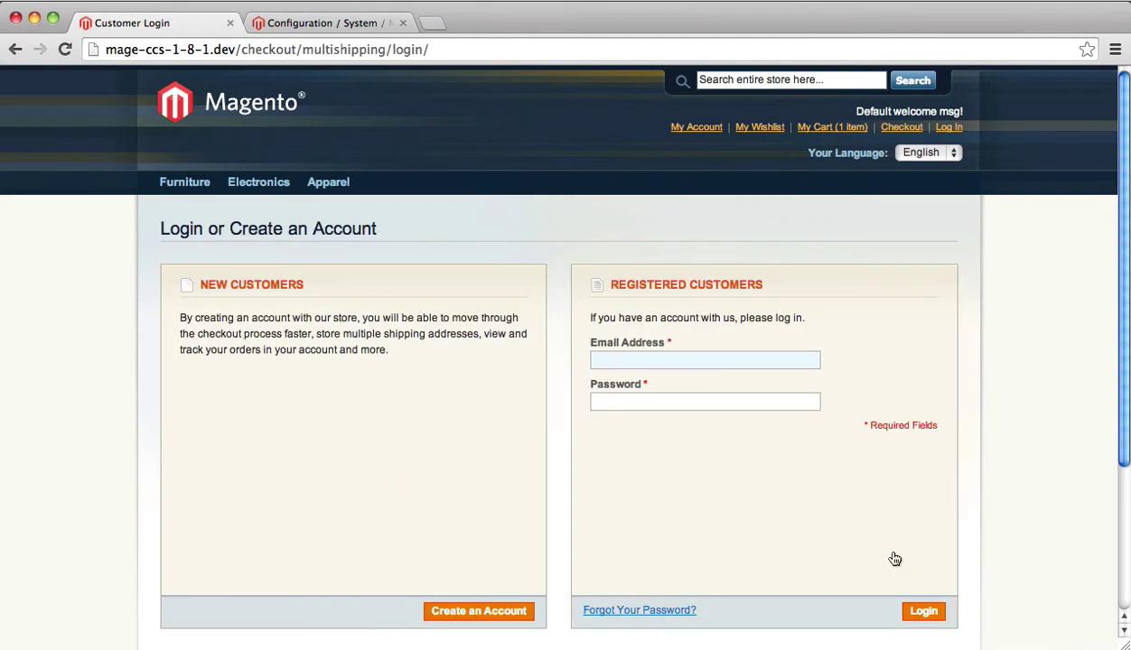
type("test")
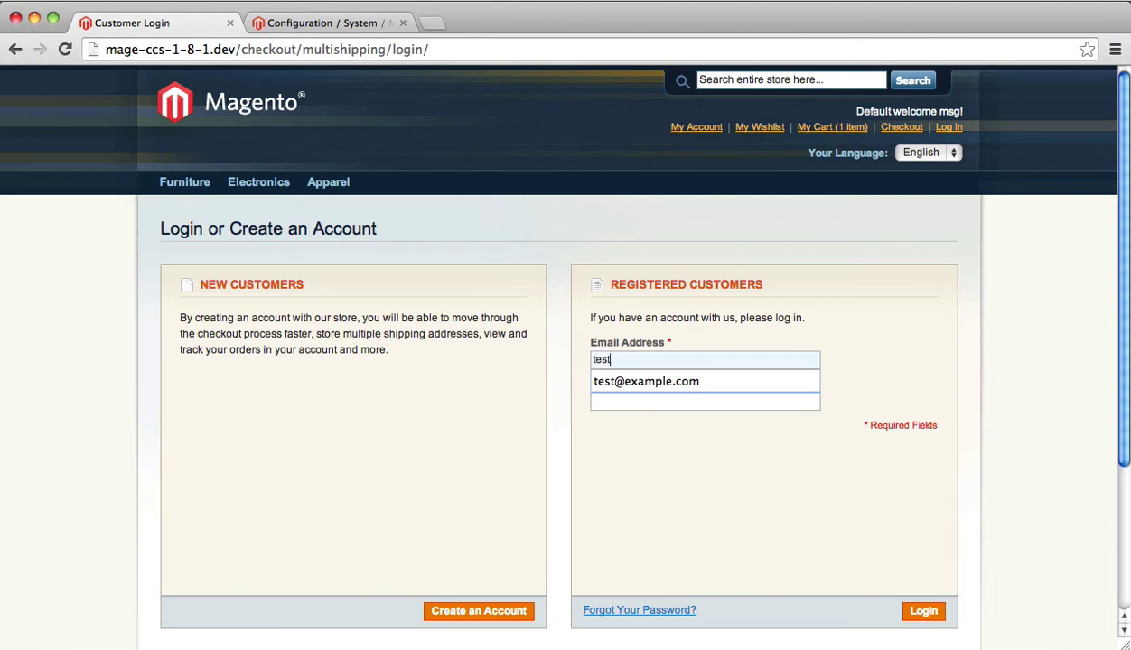
key("Down")
key("Return")
key("Tab")
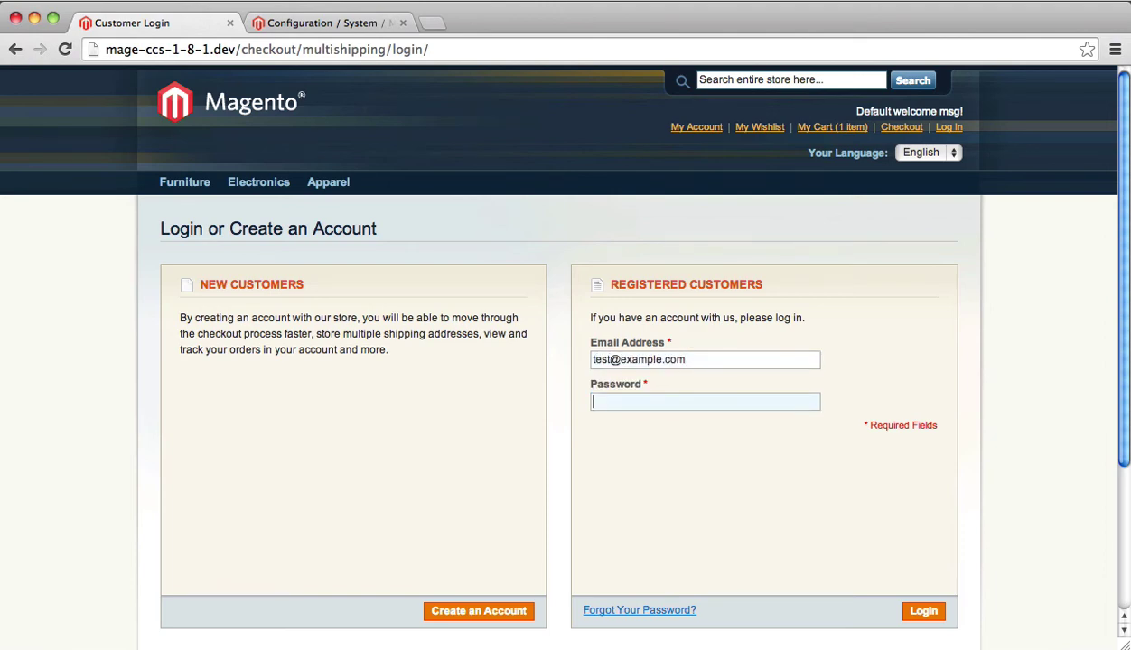
type("test1234")
key("Return")
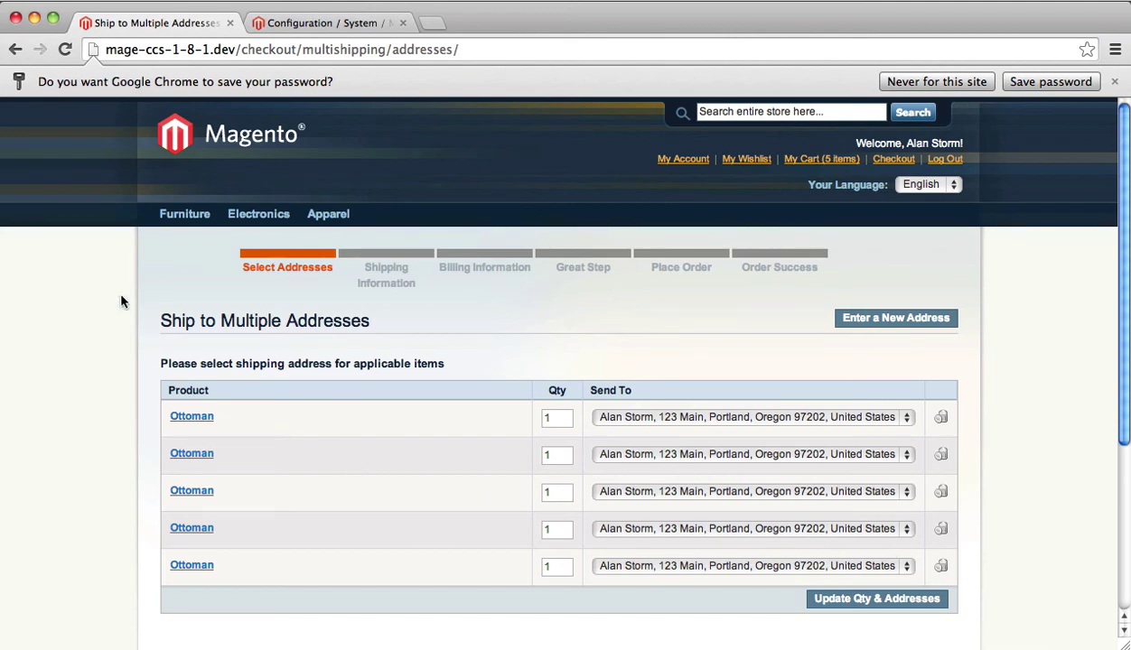
- Check that Great Step follows Billing Information in the multi-address steps, then go back to the admin configuration
scroll(118, 294, "down", 2)
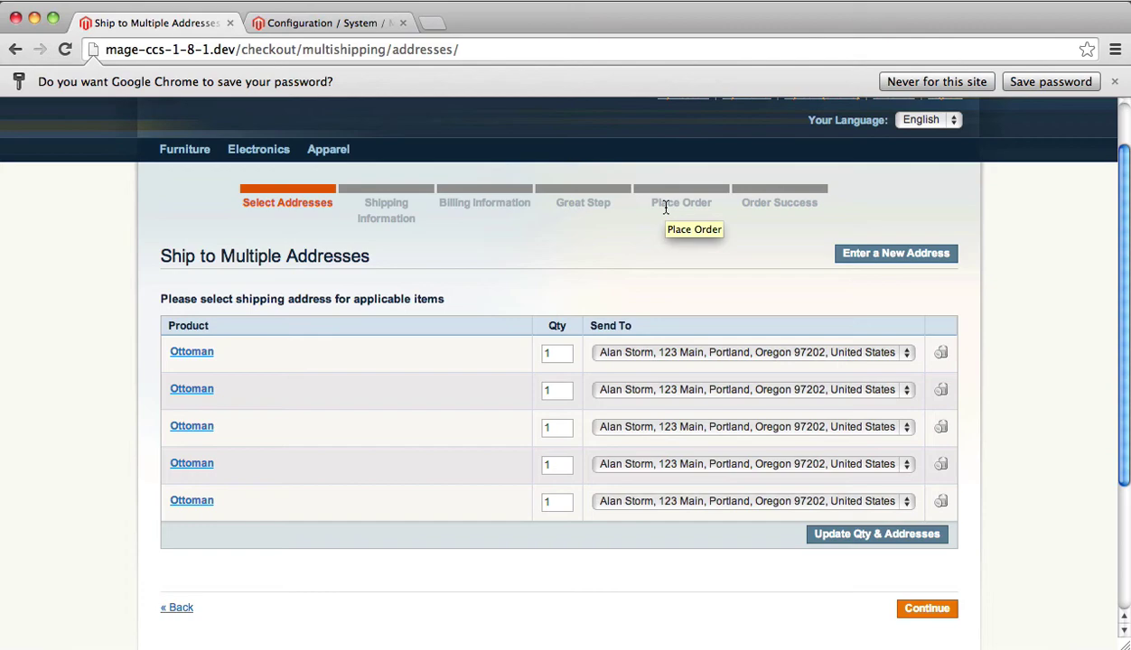
left_click(321, 27)
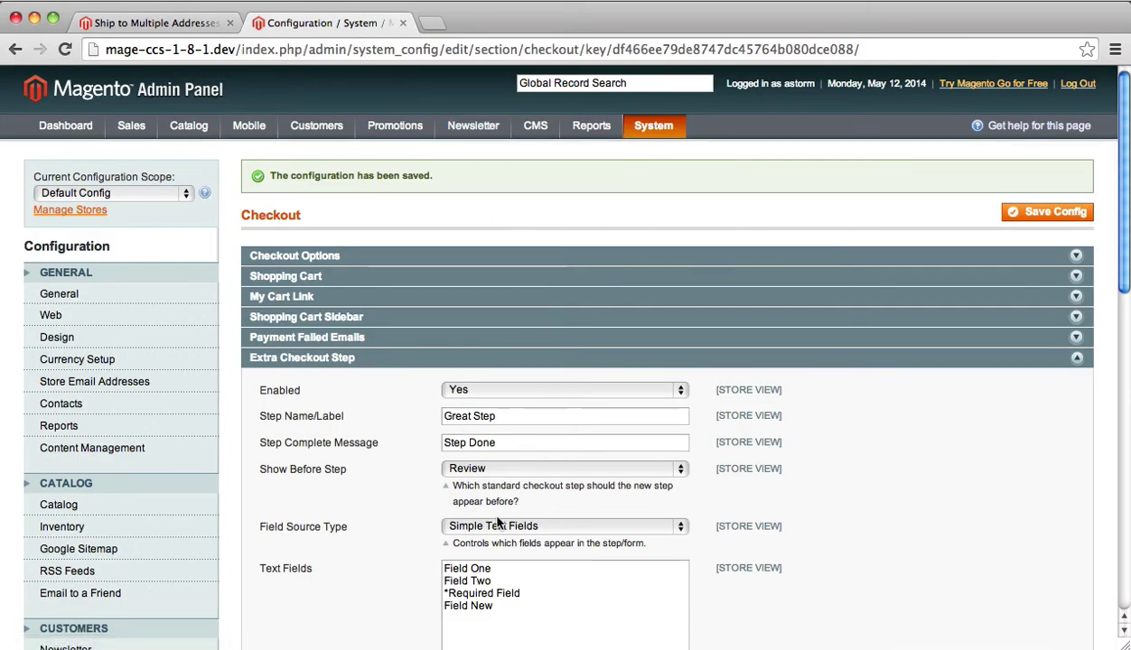
- Set Great Step's Show Before Step back to Billing & Shipping Address and save
left_click(492, 468)
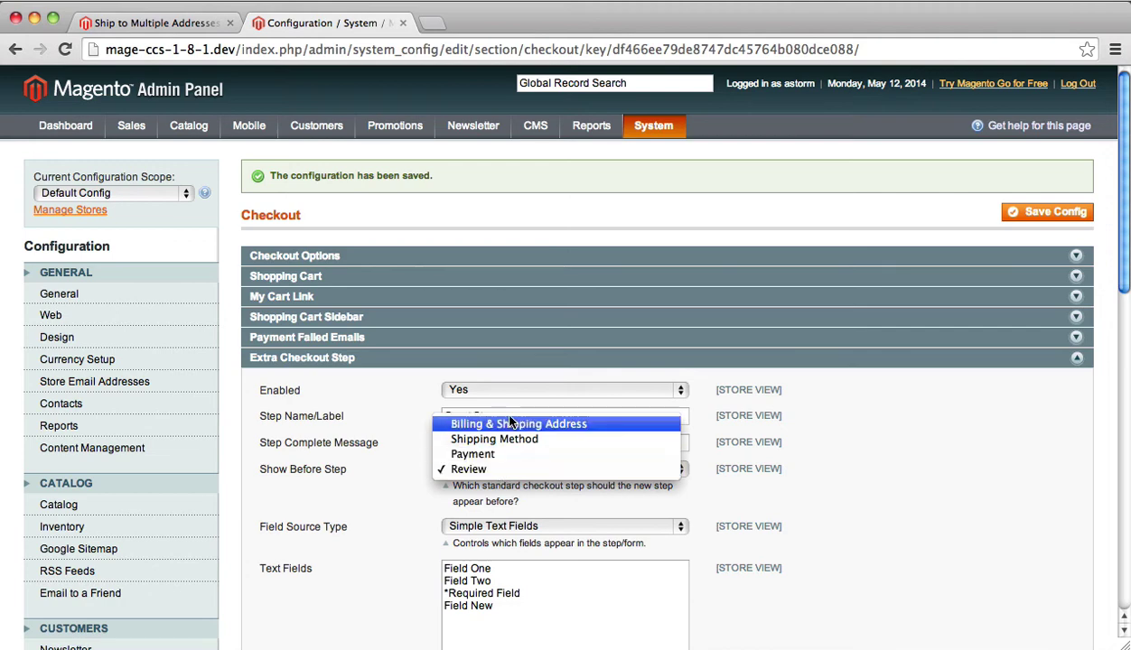
left_click(510, 422)
left_click(1030, 213)
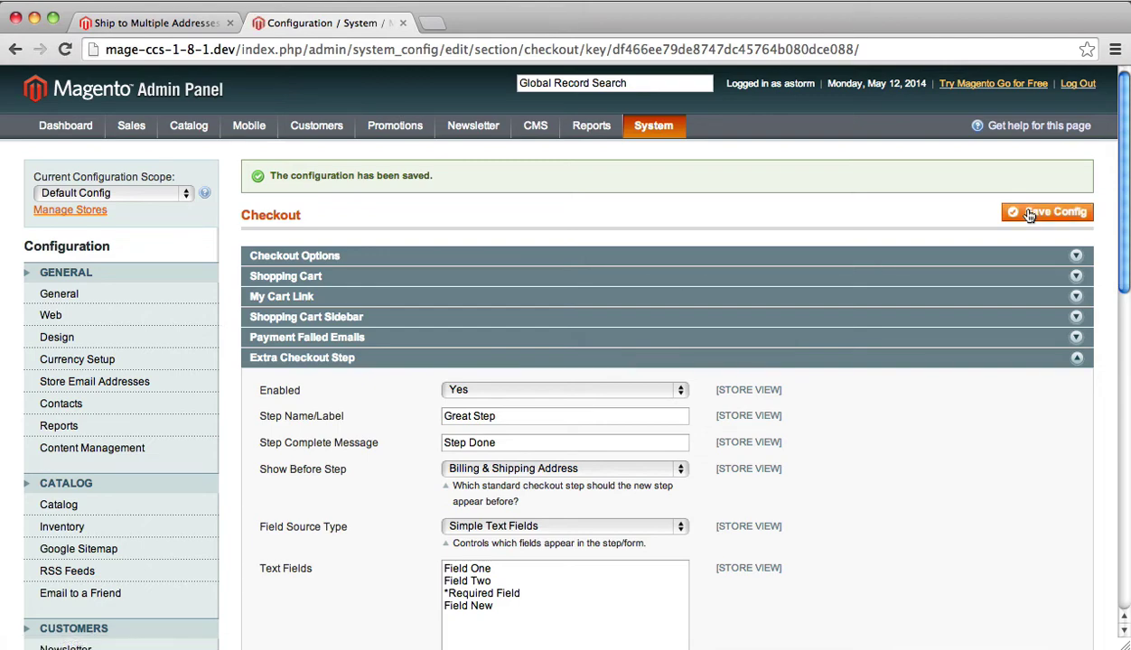
- Reload the multi-address checkout and confirm Great Step now appears first, before Select Addresses
left_click(136, 23)
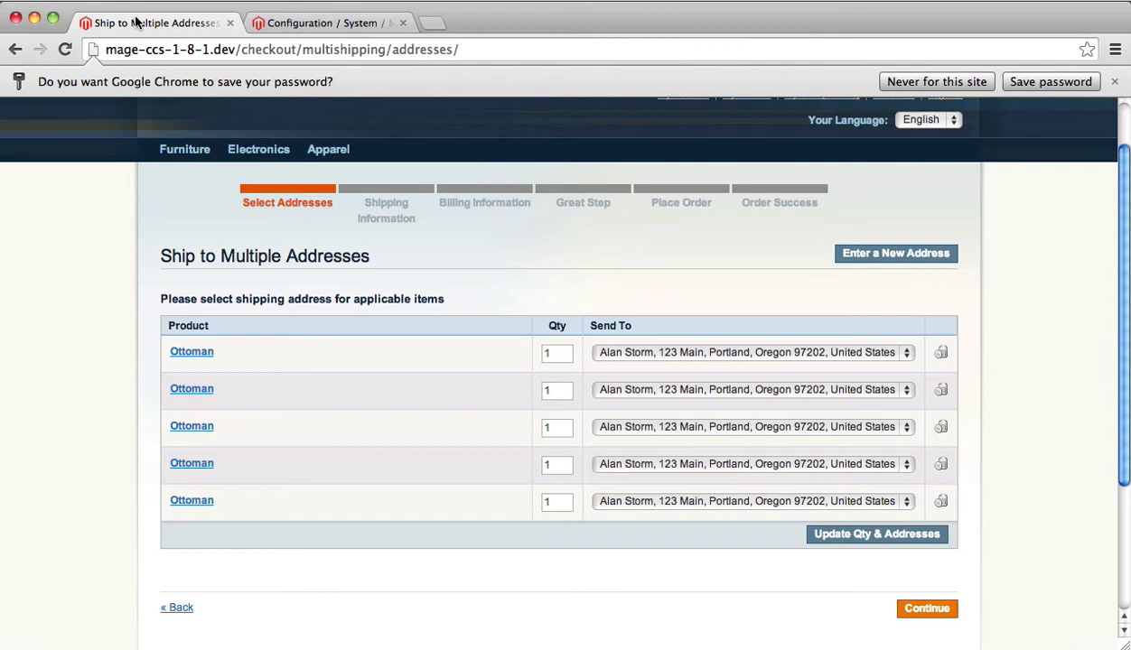
key("super+r")
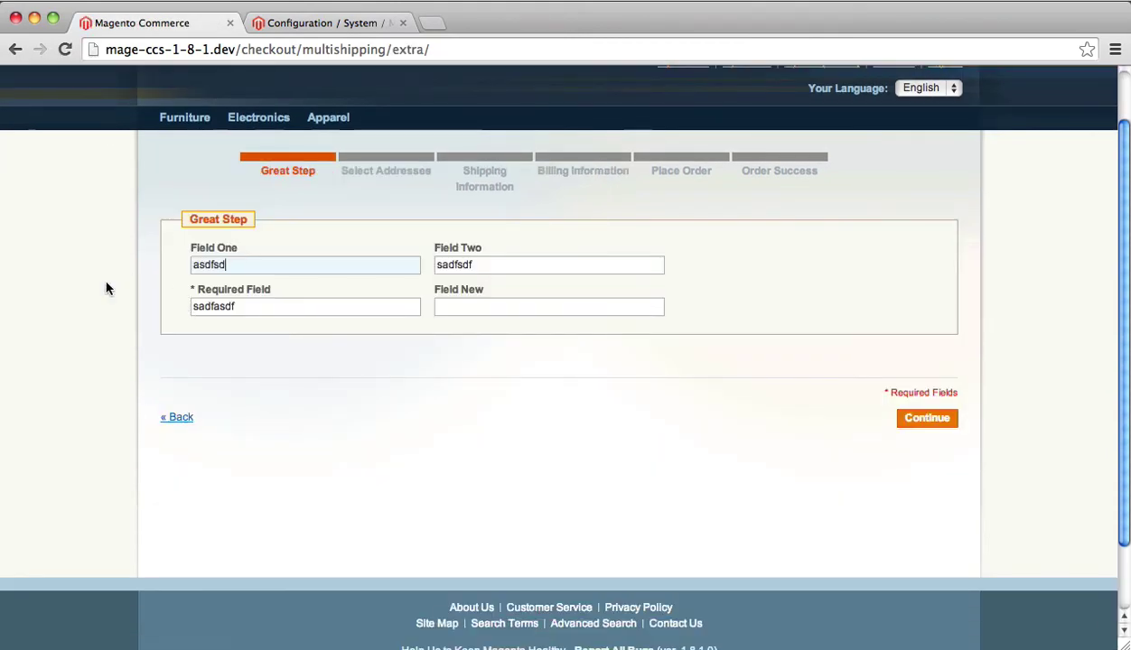
scroll(102, 282, "up", 2)
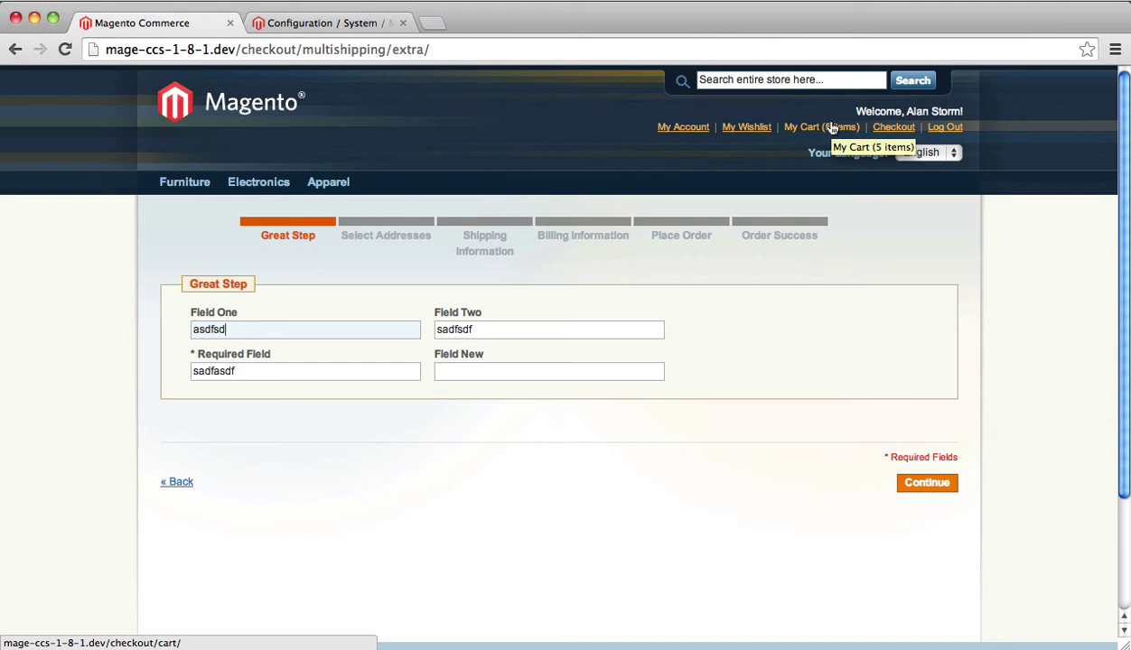
- In the admin configuration, review the Text Fields list and locate the *Required Field entry
left_click(343, 27)
scroll(417, 432, "down", 3)
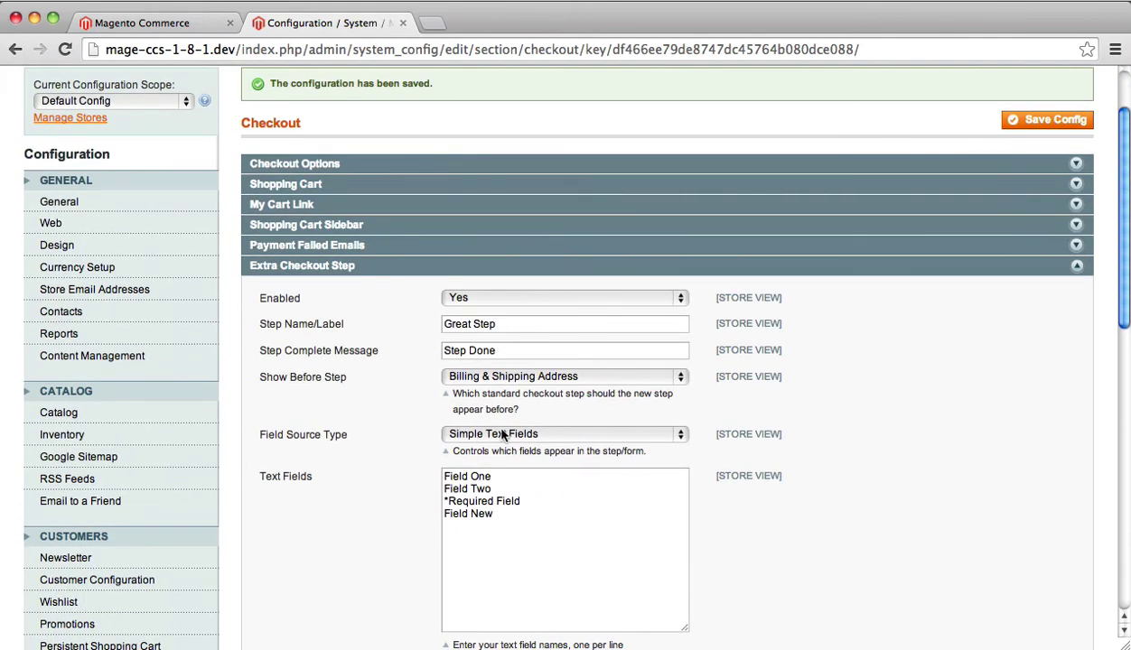
left_click(513, 506)
key("Up")
key("super+Left")
- Clear the Required Field on the Great Step form and try to continue, triggering 'This is a required field.'
left_click(172, 24)
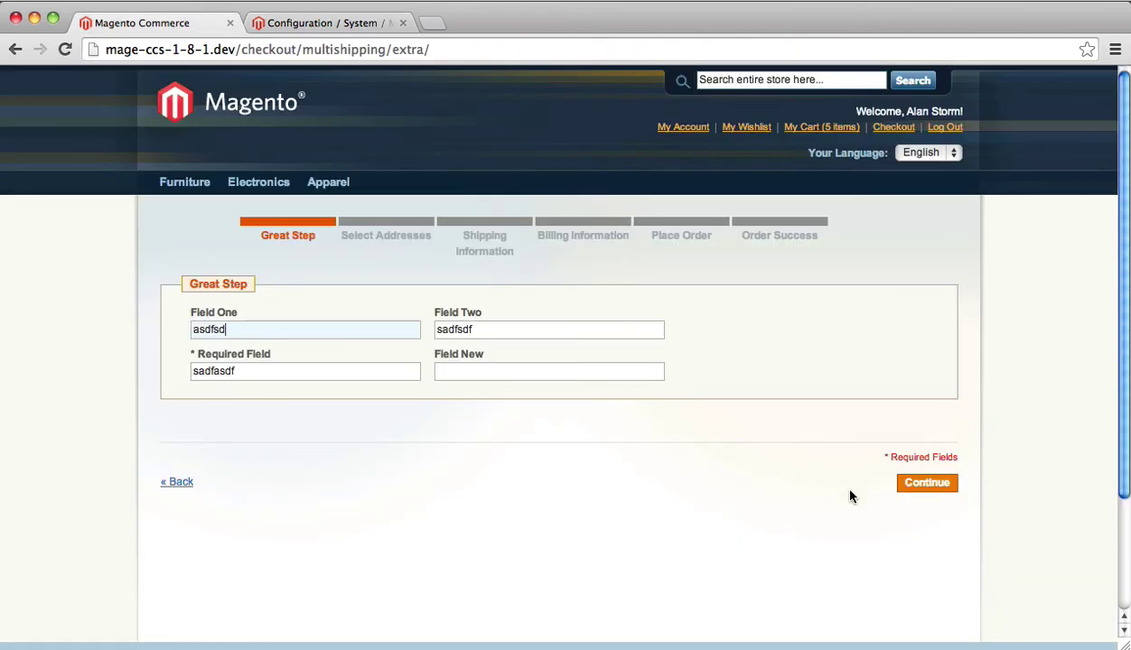
left_click(219, 371)
double_click(220, 370)
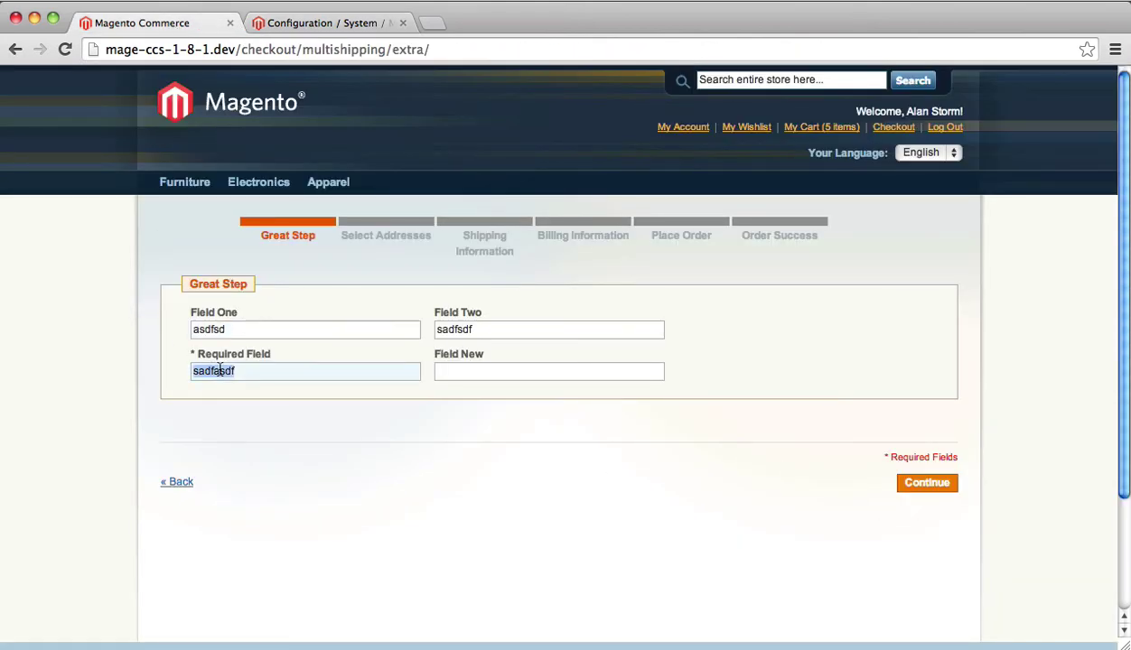
key("BackSpace")
left_click(926, 485)
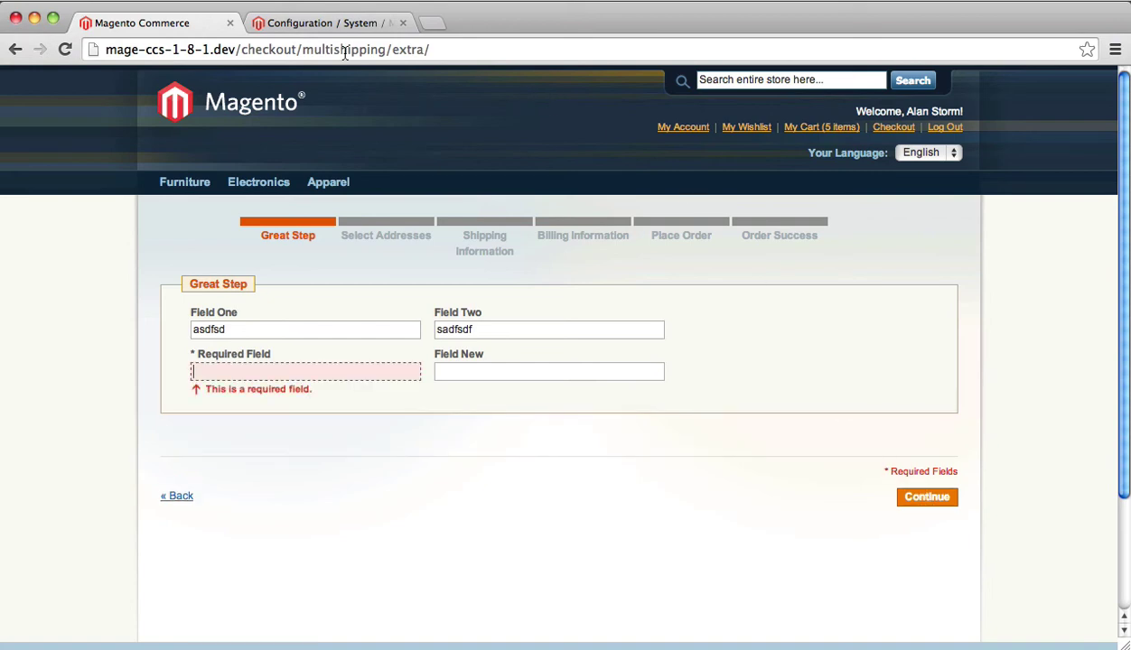
- Set Field Source Type to Custom Template, copy the pulsestorm_checkoutstep/example-form.phtml path, and bring up that file in the text editor
left_click(298, 24)
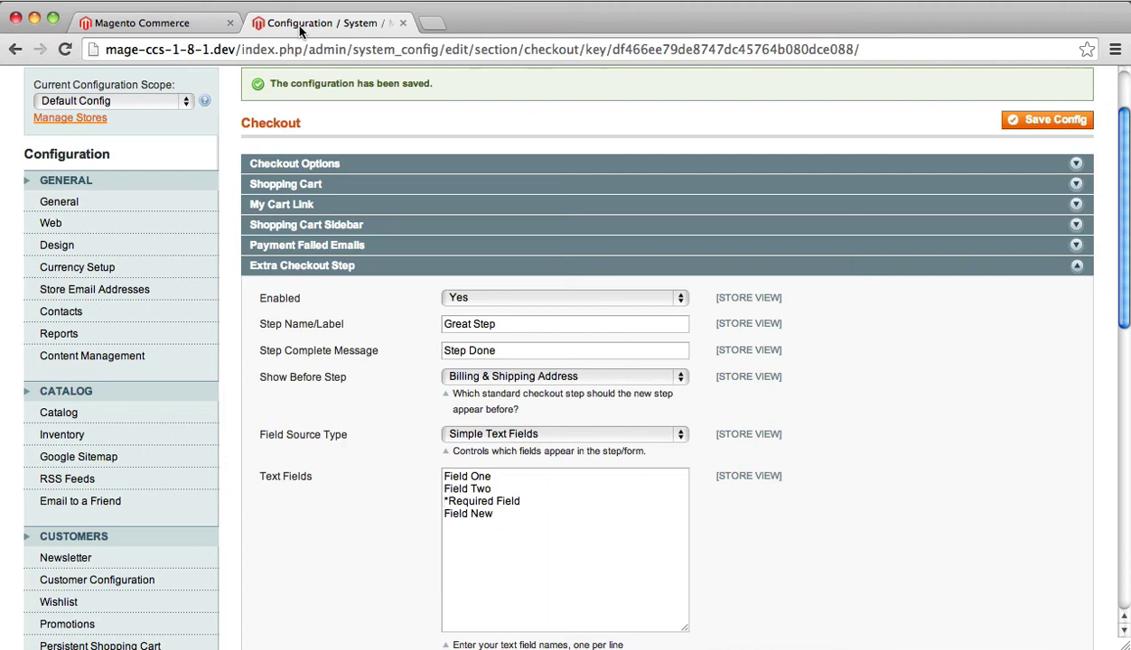
left_click(476, 437)
left_click(476, 447)
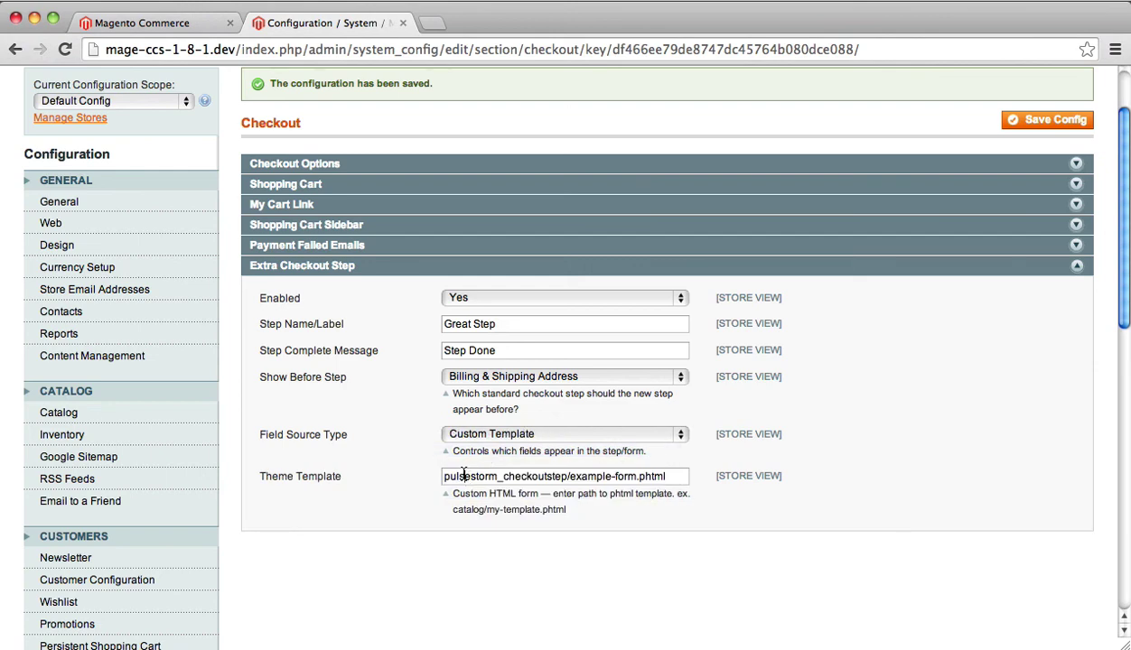
triple_click(464, 475)
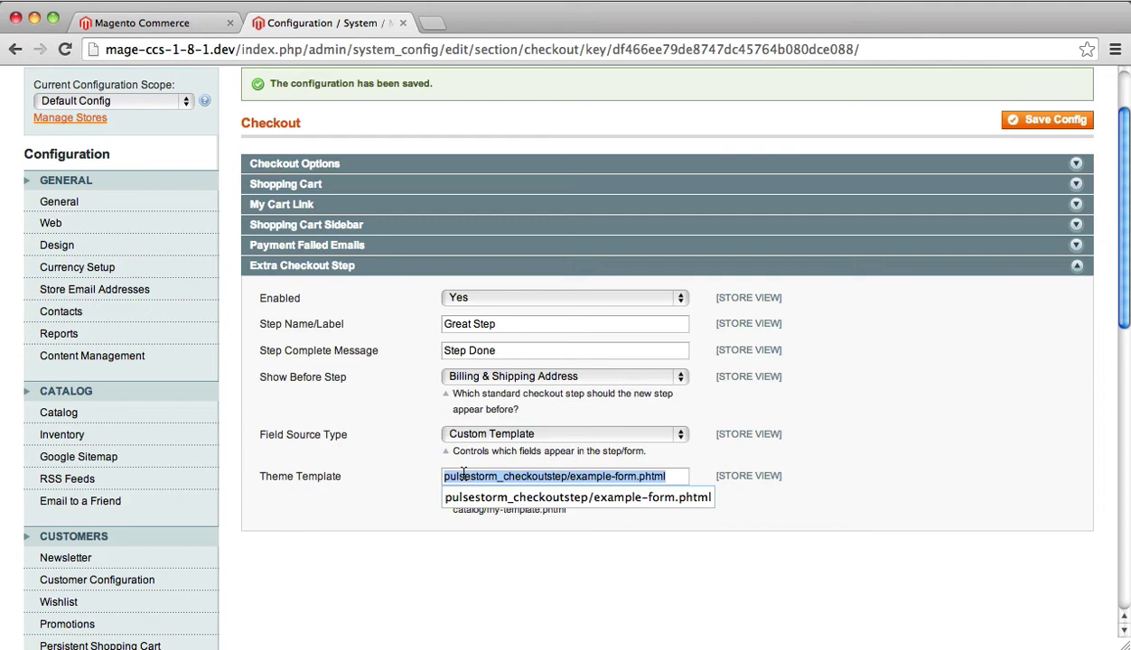
key("super+Tab")
key("super+Tab")
key("super+Tab")
key("super+Tab")
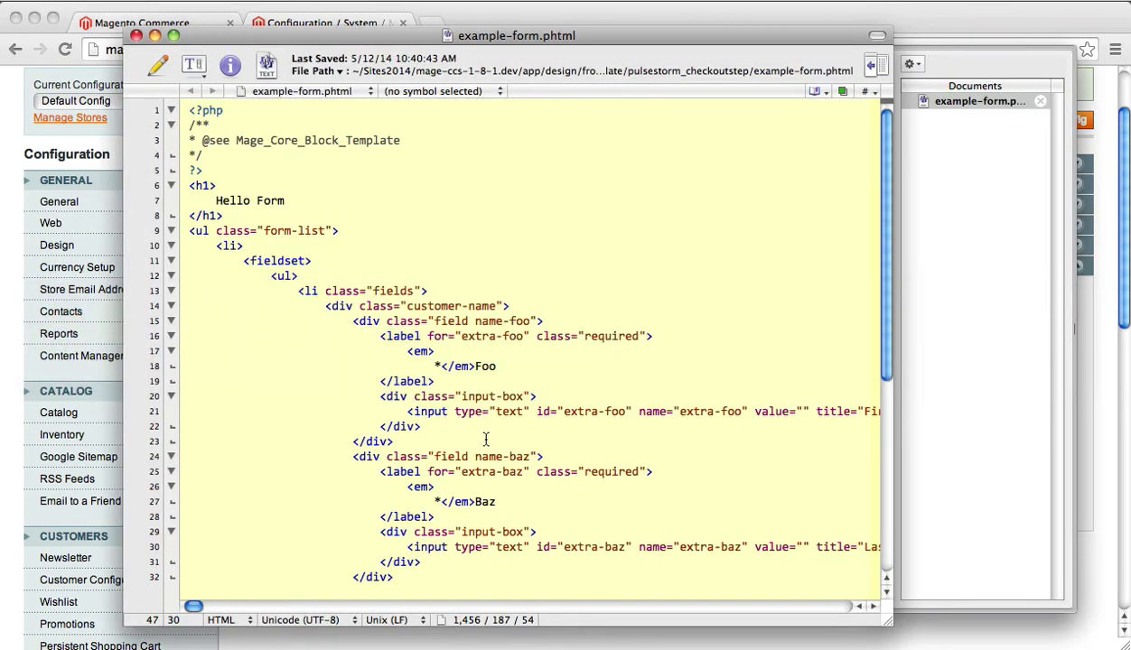
scroll(365, 302, "down", 10)
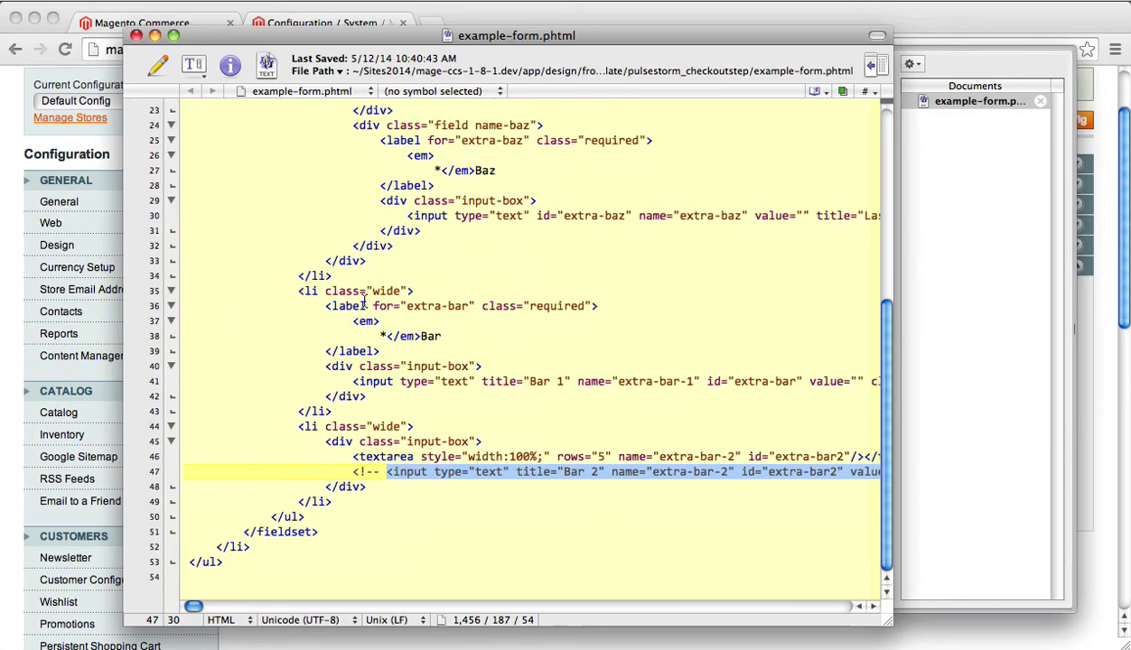
scroll(365, 302, "up", 10)
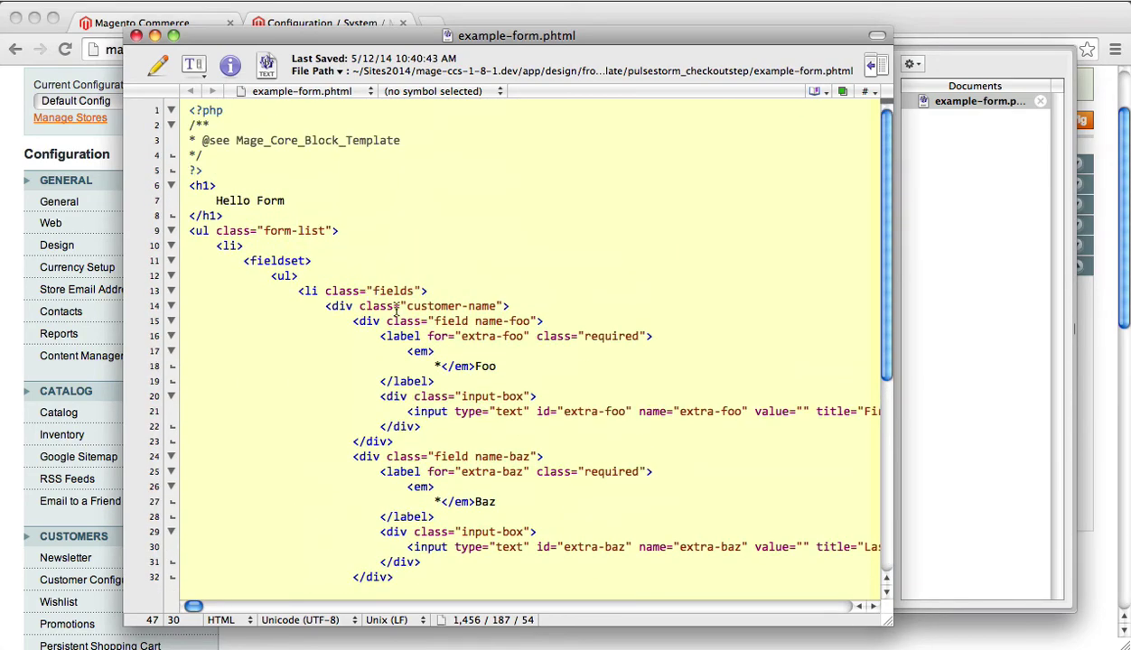
left_click(401, 308)
- Save the Custom Template config and reload the storefront checkout to show the Hello Form
key("super+Tab")
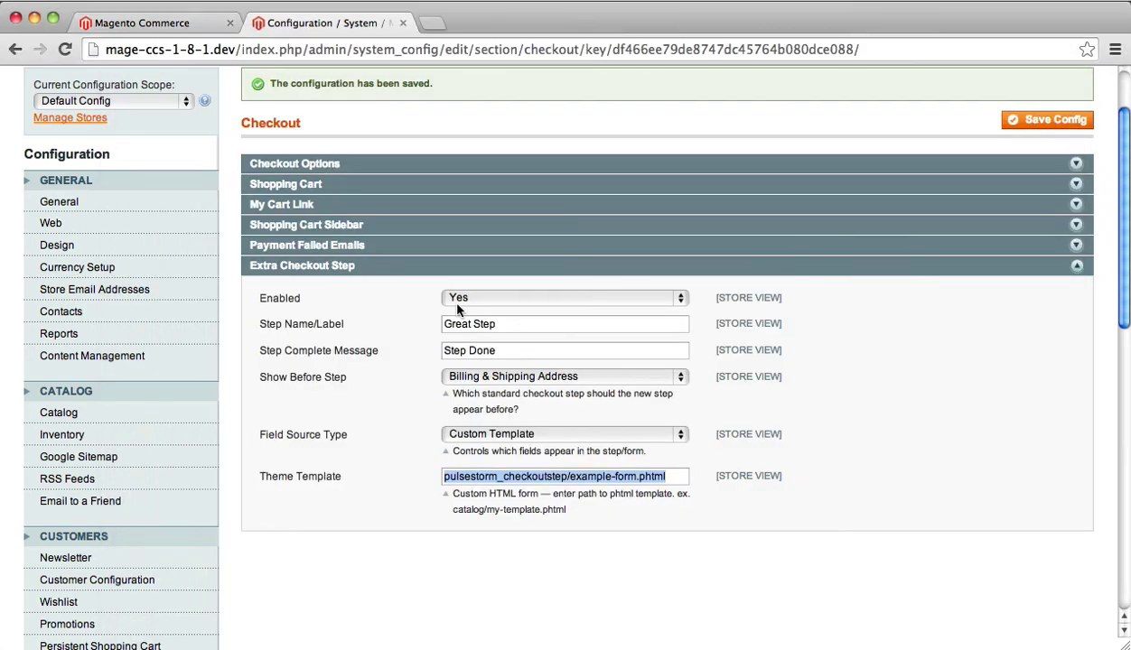
left_click(1035, 120)
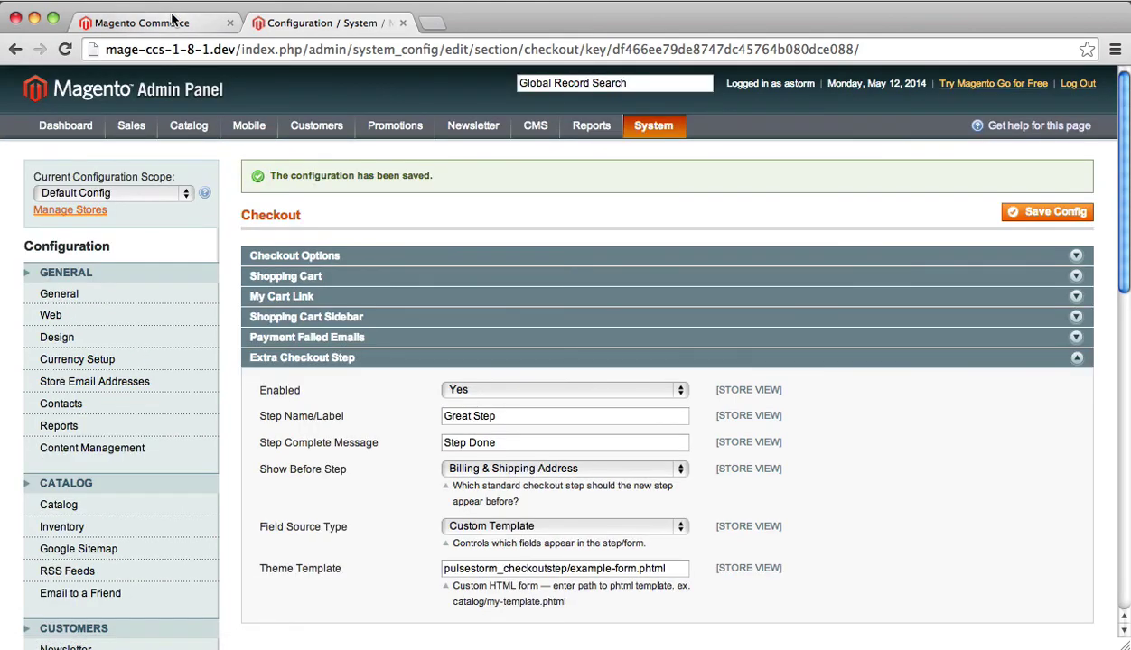
left_click(171, 18)
key("super+r")
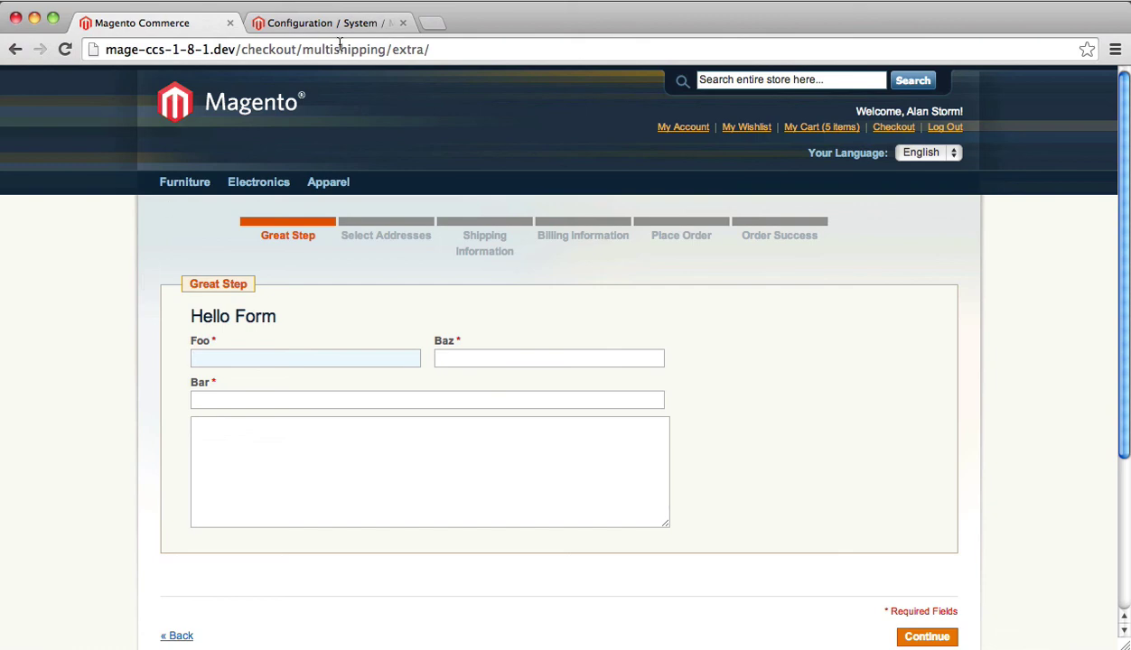
- Open the most recent pending order from the admin's Sales > Orders list
left_click(310, 22)
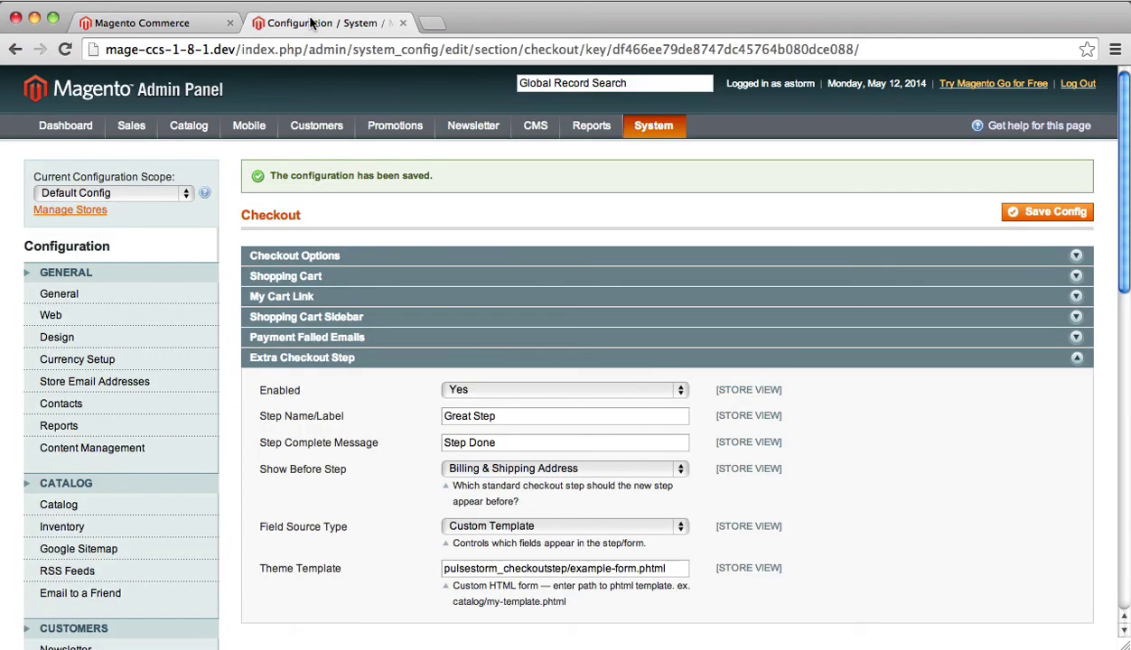
mouse_move(135, 129)
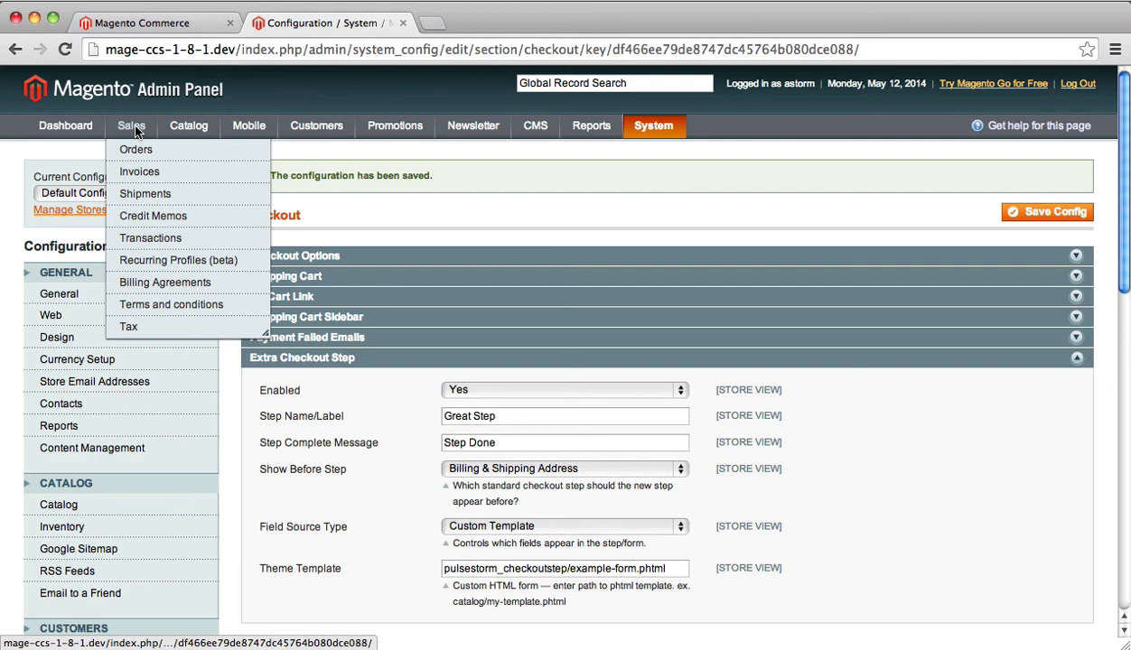
left_click(140, 152)
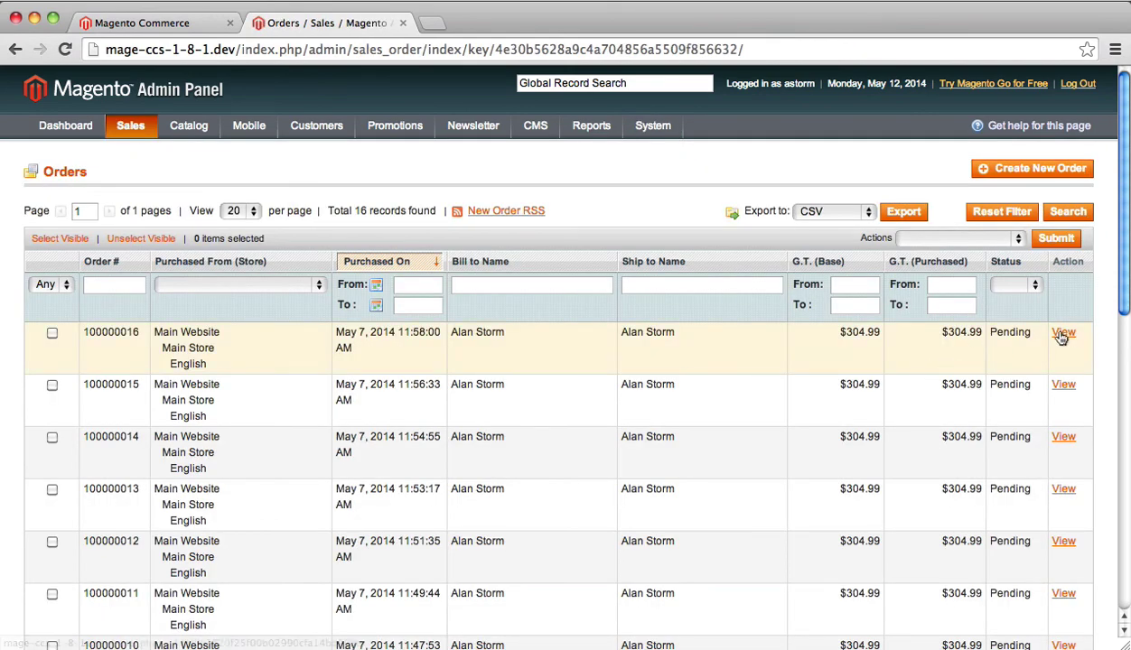
left_click(1062, 335)
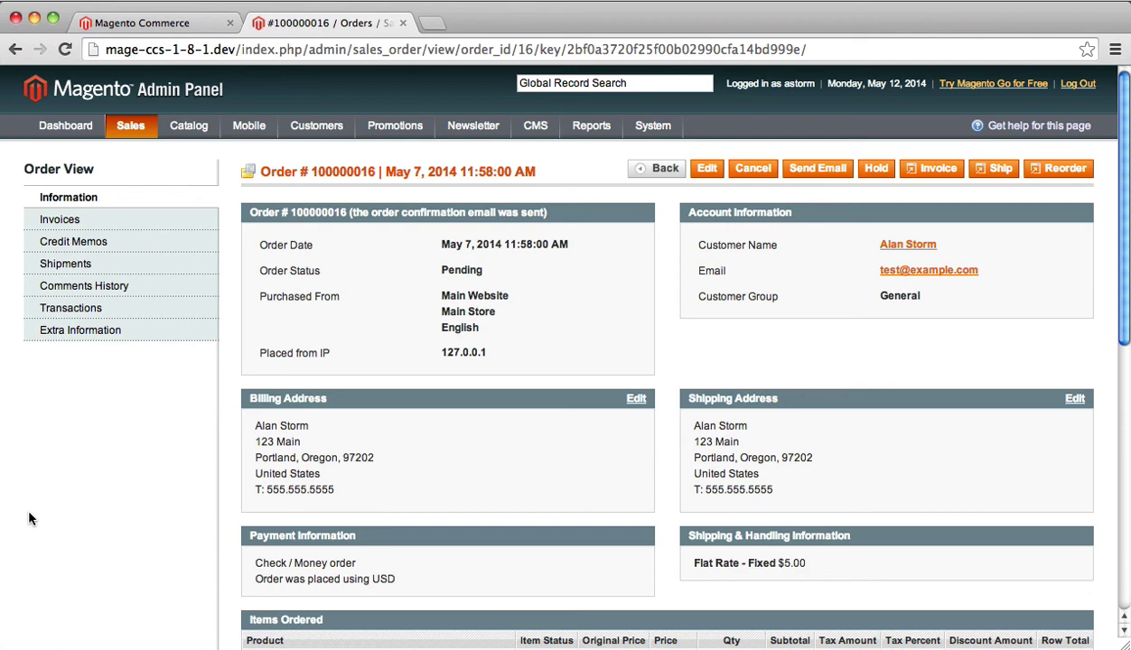
left_click(93, 331)
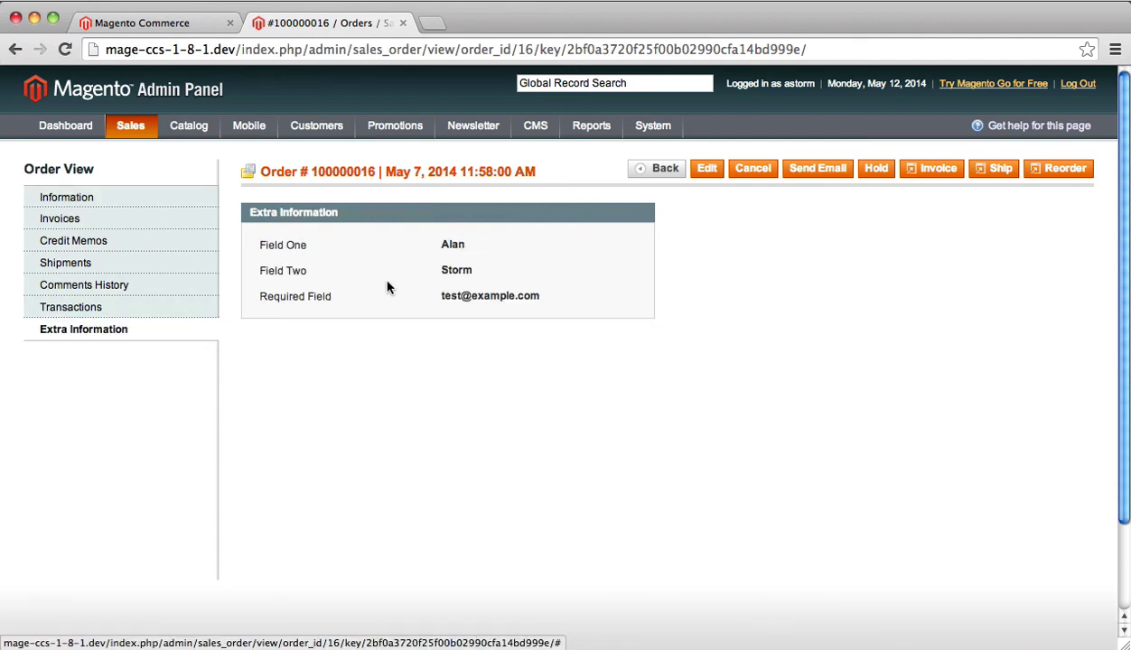